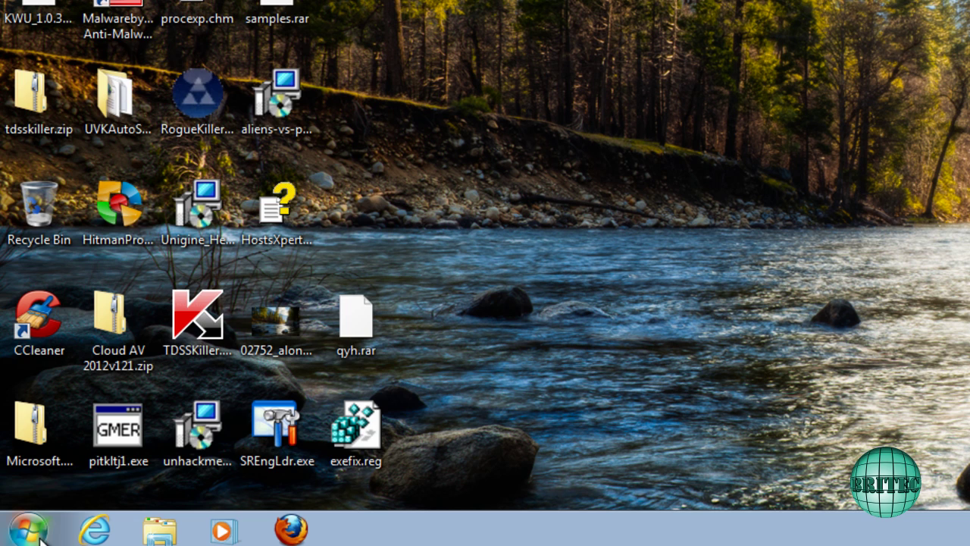
Open Control Panel, switch View by to Category and back to Small icons, then go to User Accounts
{"action": "left_click", "coordinate": [39, 538]}
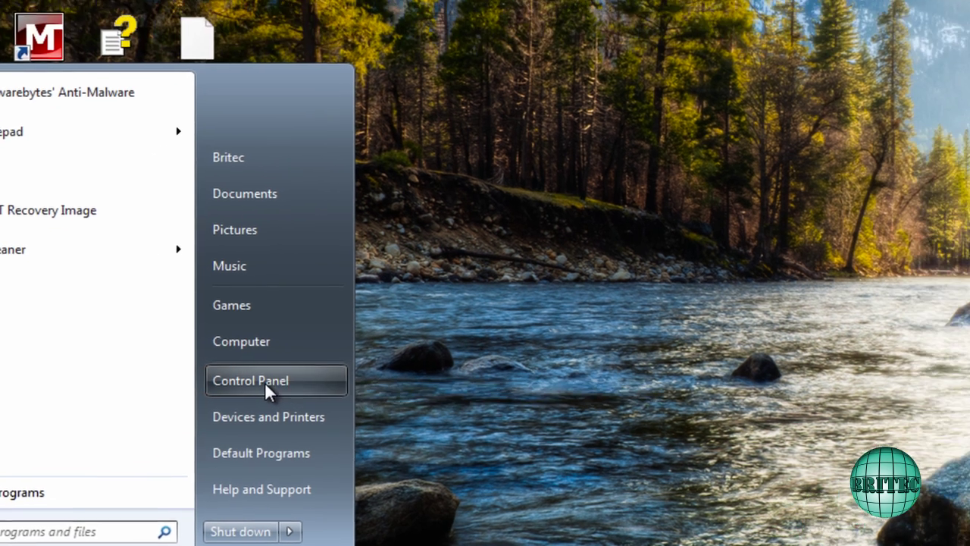
{"action": "left_click", "coordinate": [343, 328]}
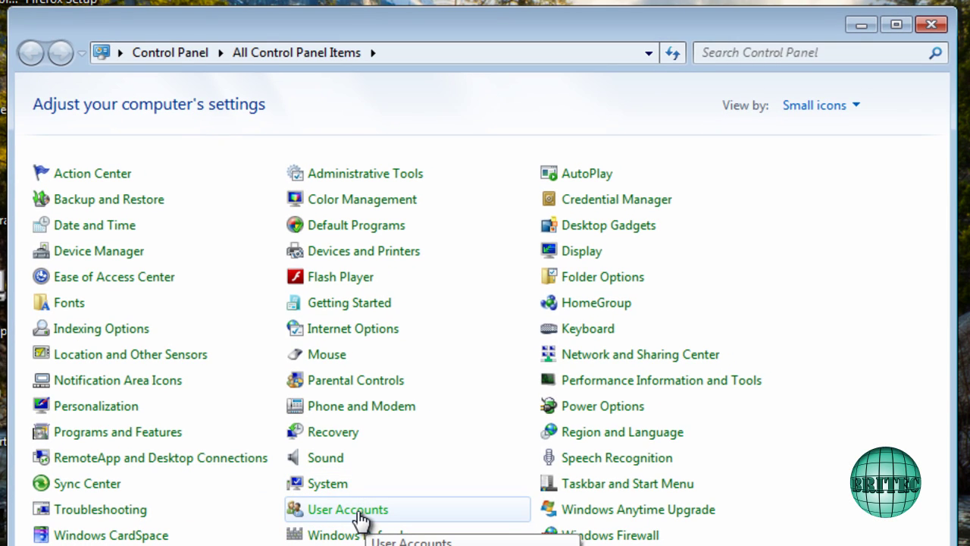
{"action": "left_click", "coordinate": [846, 106]}
{"action": "left_click", "coordinate": [815, 132]}
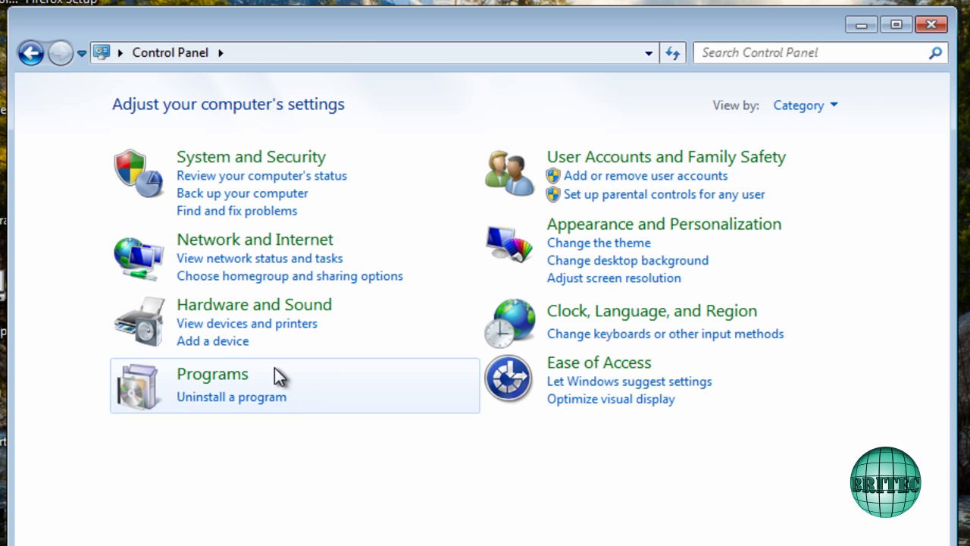
{"action": "left_click", "coordinate": [830, 114]}
{"action": "left_click", "coordinate": [809, 185]}
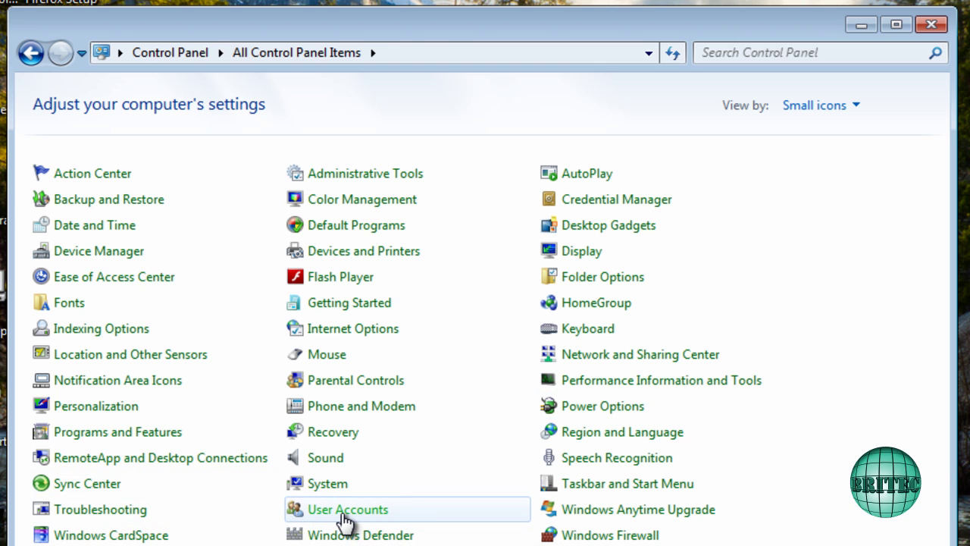
{"action": "left_click", "coordinate": [345, 516]}
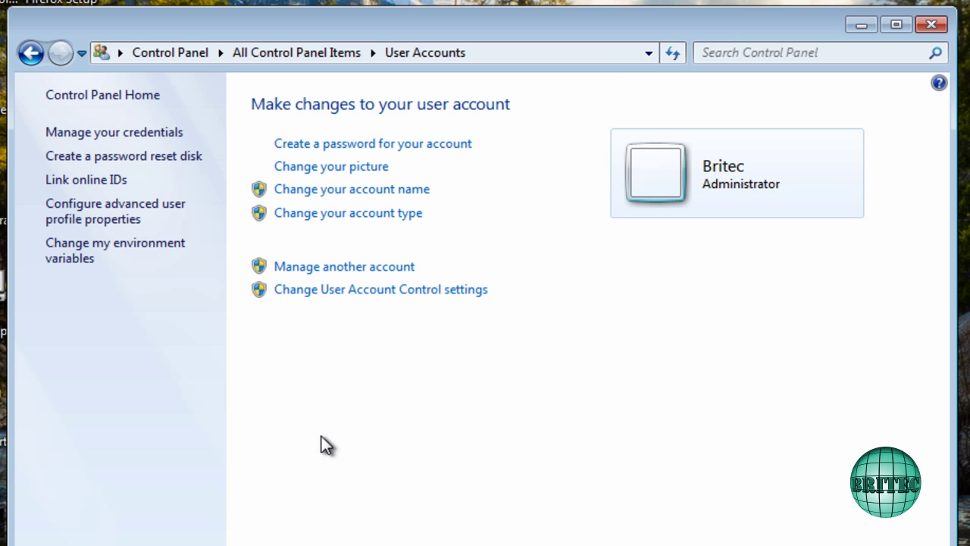
{"action": "left_click", "coordinate": [118, 226]}
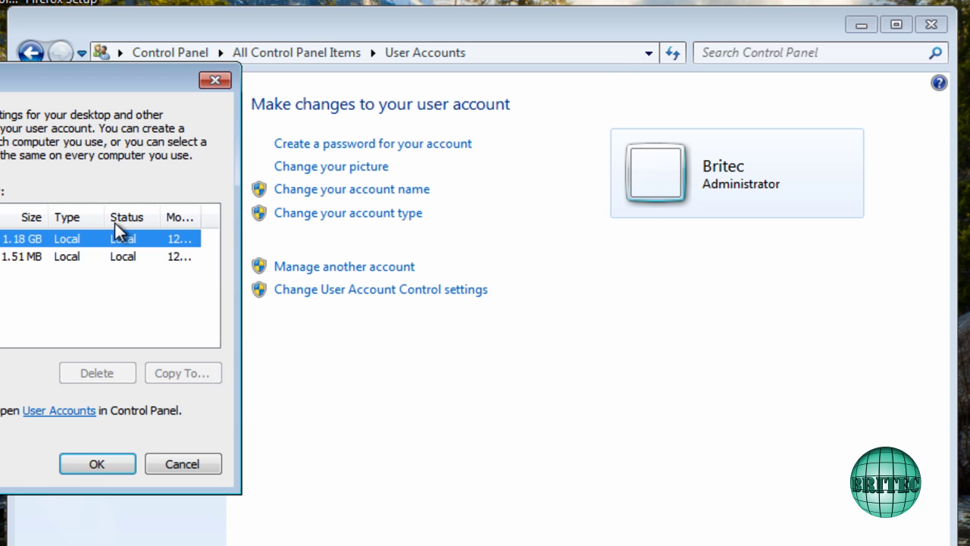
{"action": "left_click_drag", "start_coordinate": [45, 82], "coordinate": [456, 97]}
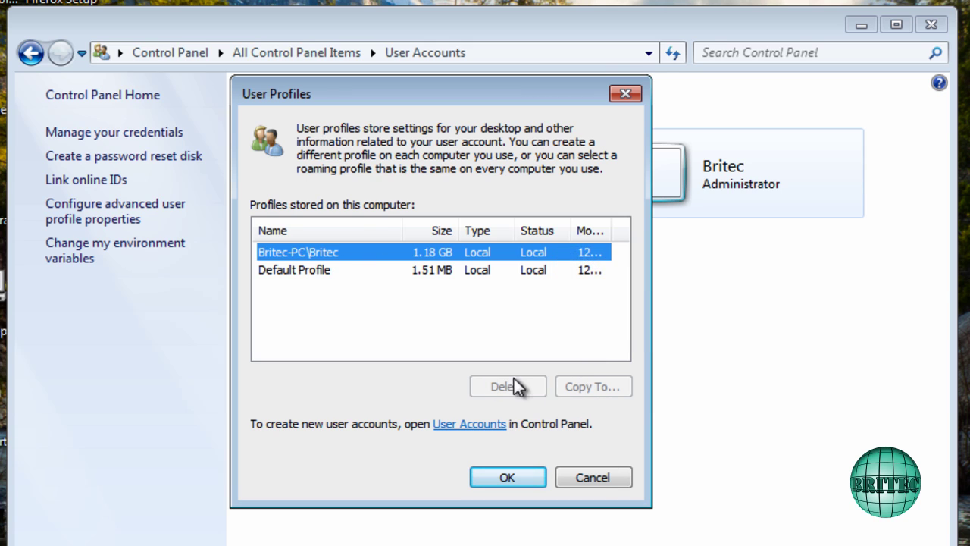
{"action": "left_click", "coordinate": [304, 272]}
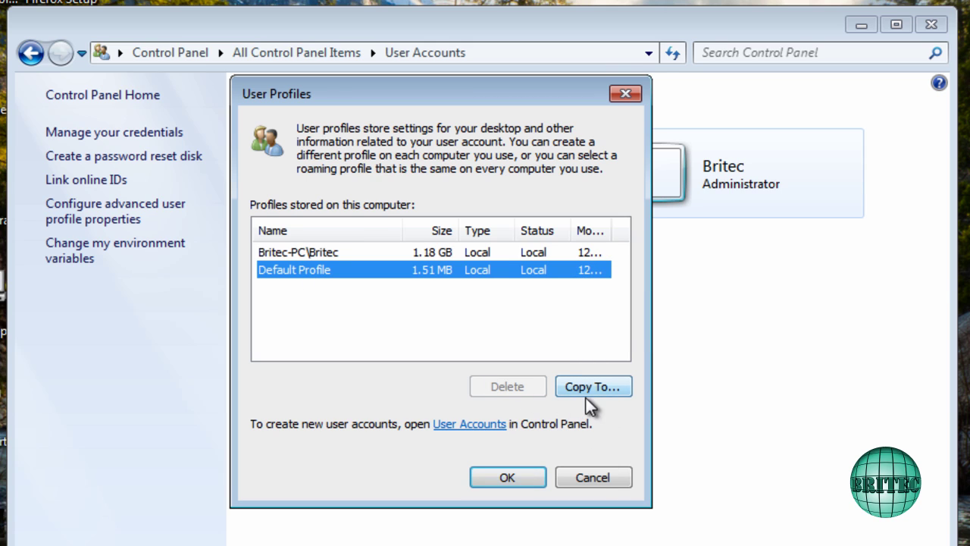
{"action": "left_click", "coordinate": [431, 255]}
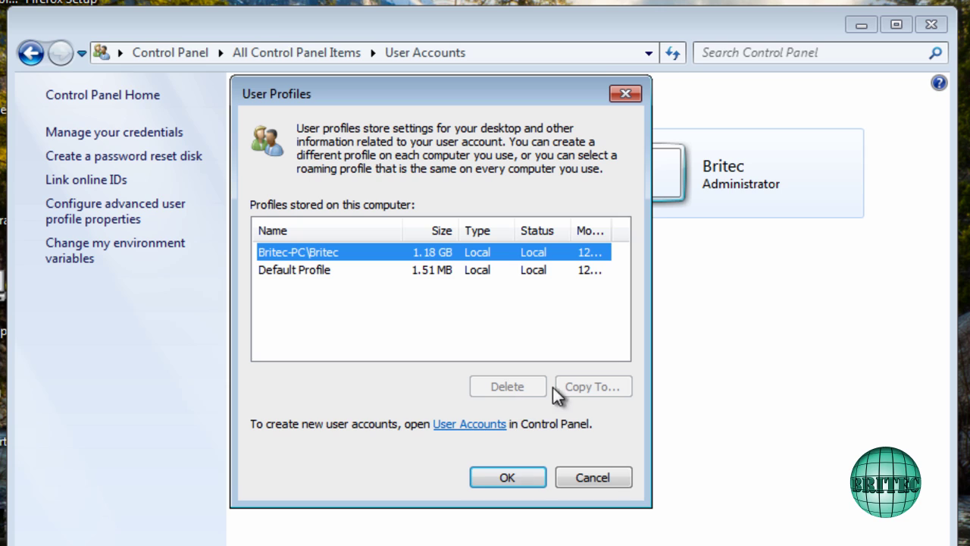
Close User Profiles and begin a new account with the Administrator type selected
{"action": "left_click", "coordinate": [634, 96]}
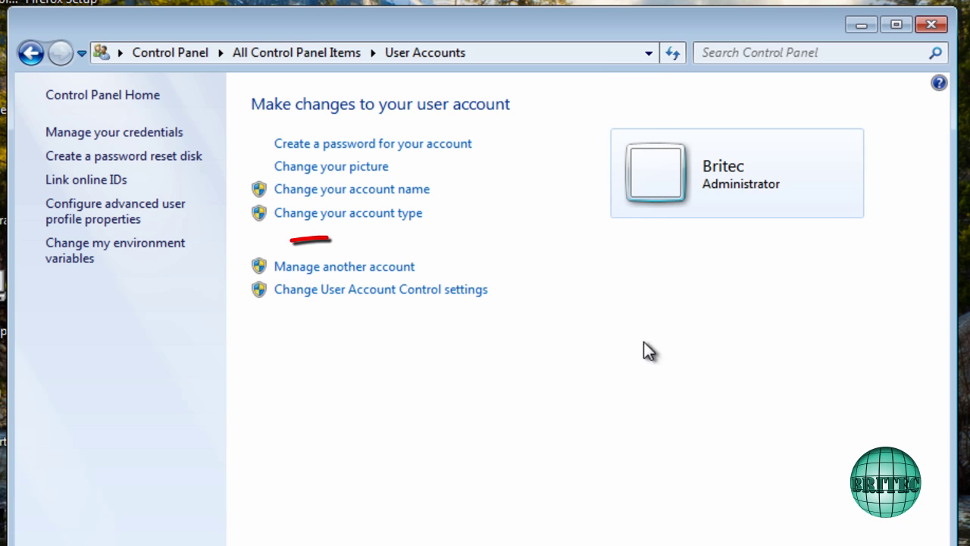
{"action": "left_click", "coordinate": [356, 270]}
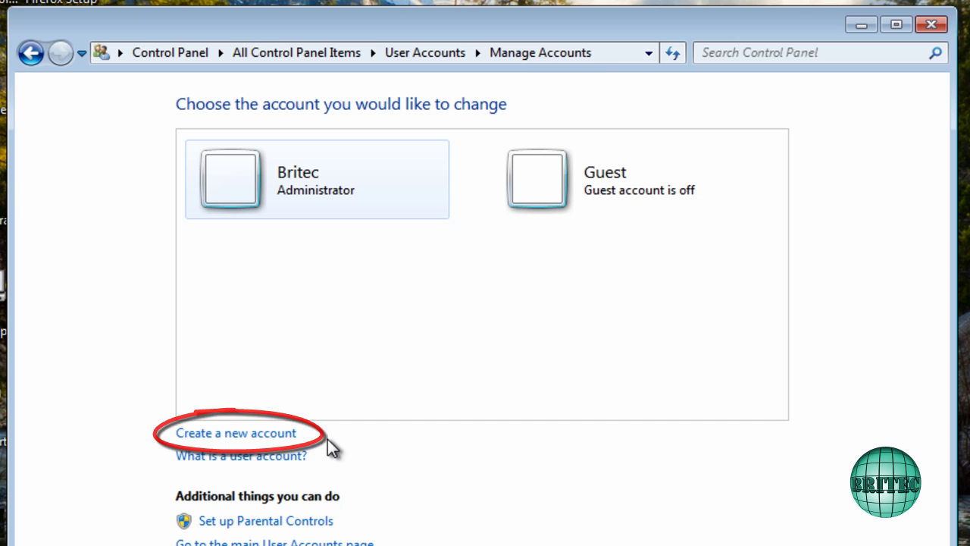
{"action": "left_click", "coordinate": [263, 437]}
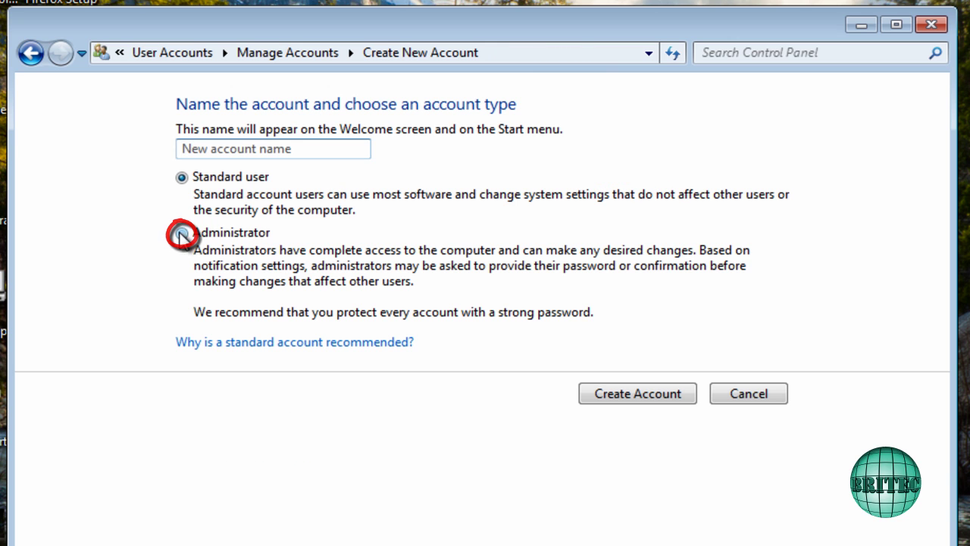
{"action": "left_click", "coordinate": [182, 234]}
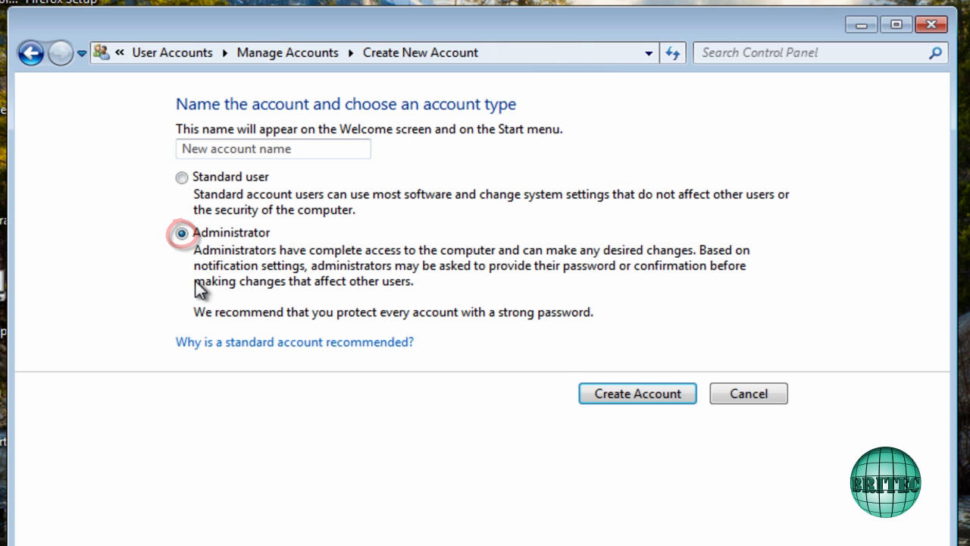
Name the new administrator account 'Test' and create it
{"action": "left_click", "coordinate": [228, 148]}
{"action": "left_click", "coordinate": [270, 149]}
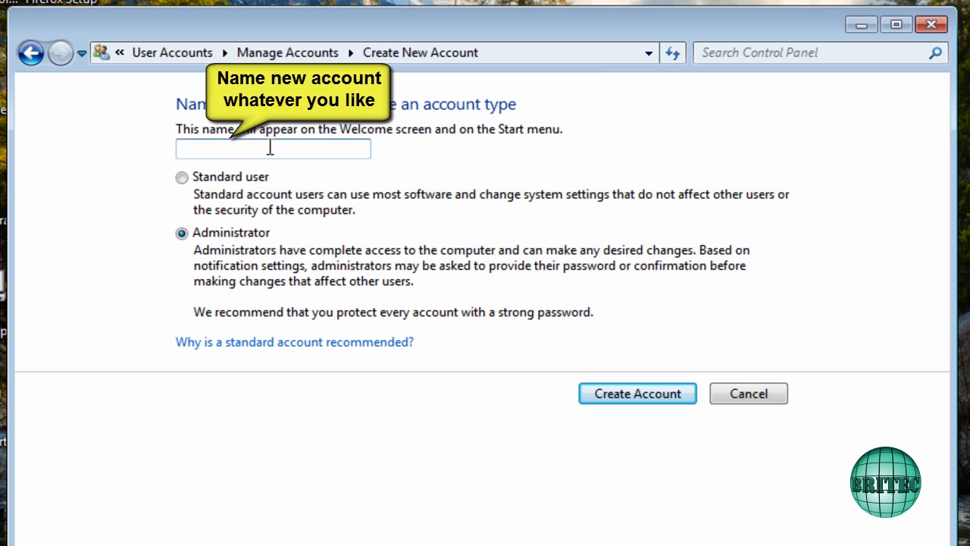
{"action": "type", "text": "t"}
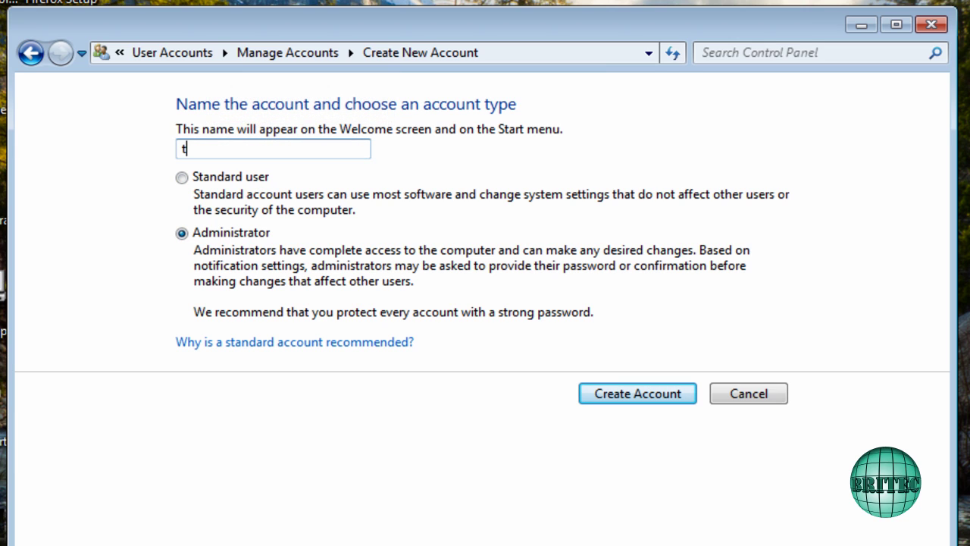
{"action": "key", "text": "BackSpace"}
{"action": "type", "text": "Tes"}
{"action": "left_click", "coordinate": [634, 397]}
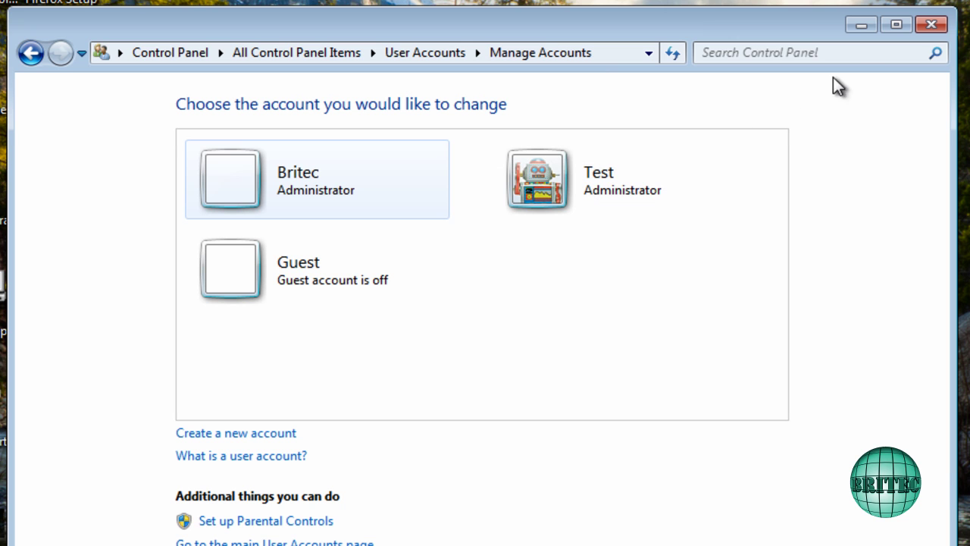
Close Control Panel, log off Britec, sign in to Test, then bring up Test's log-off options
{"action": "left_click", "coordinate": [932, 29]}
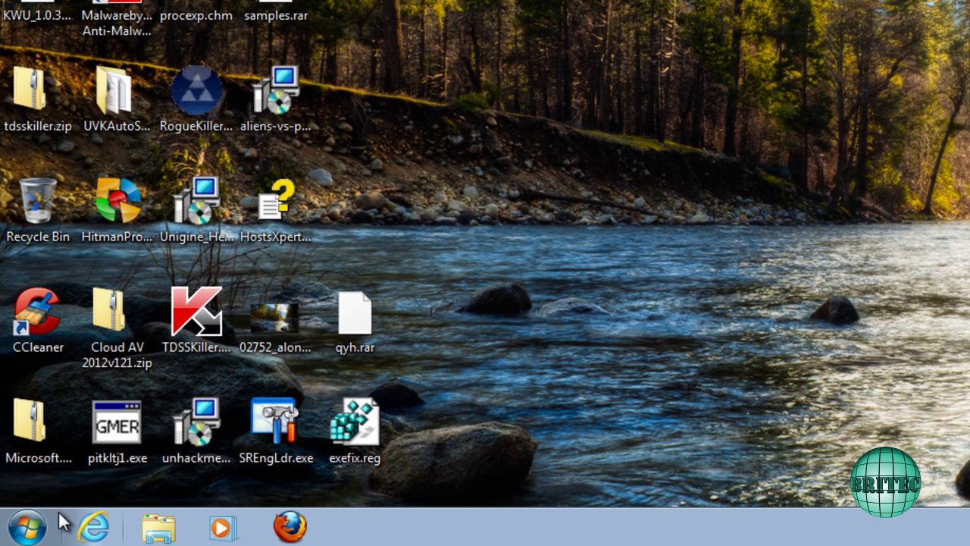
{"action": "left_click", "coordinate": [29, 527]}
{"action": "left_click", "coordinate": [370, 477]}
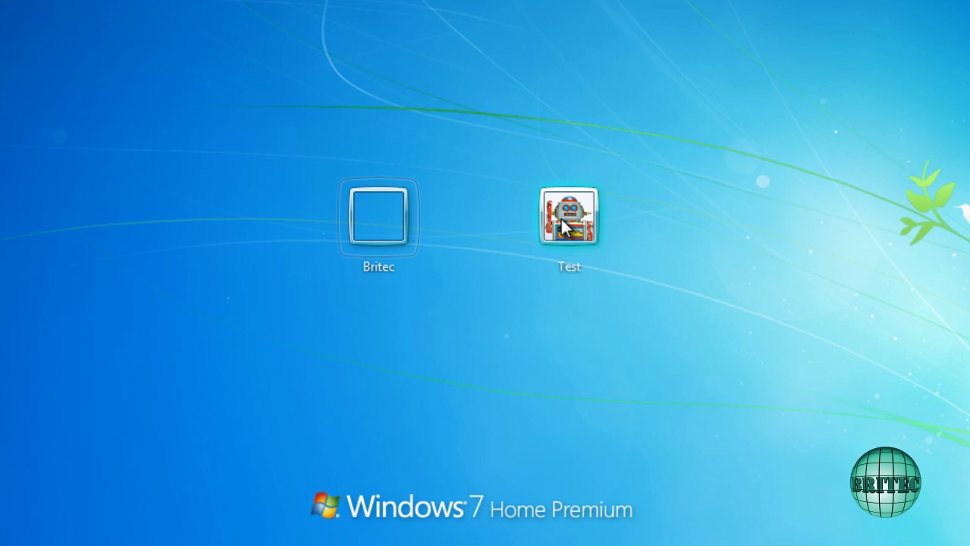
{"action": "left_click", "coordinate": [565, 228]}
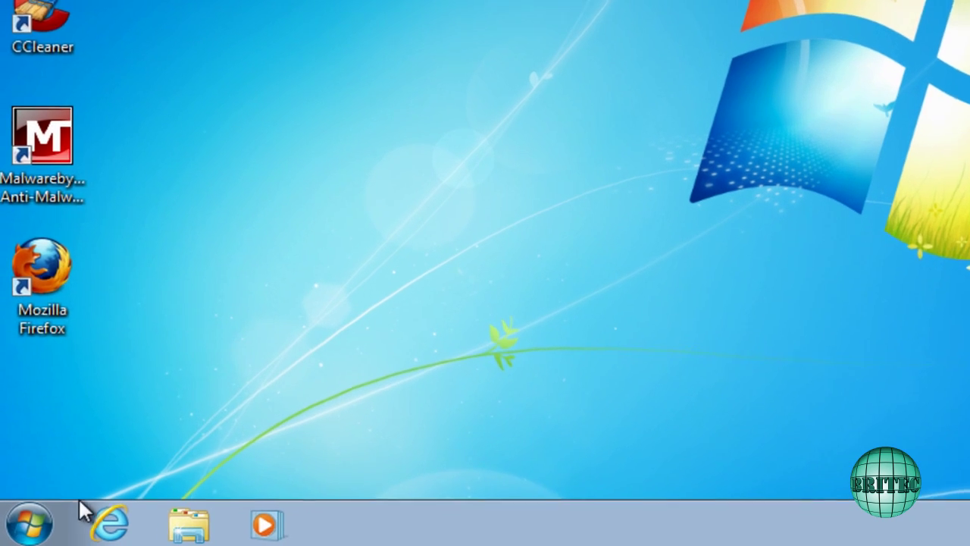
{"action": "left_click", "coordinate": [21, 531]}
{"action": "left_click", "coordinate": [294, 489]}
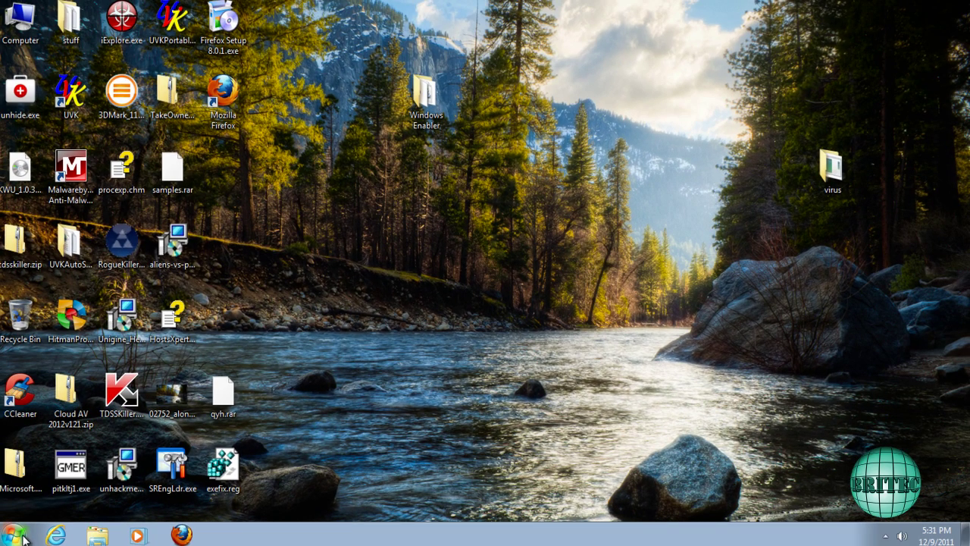
{"action": "double_click", "coordinate": [21, 45]}
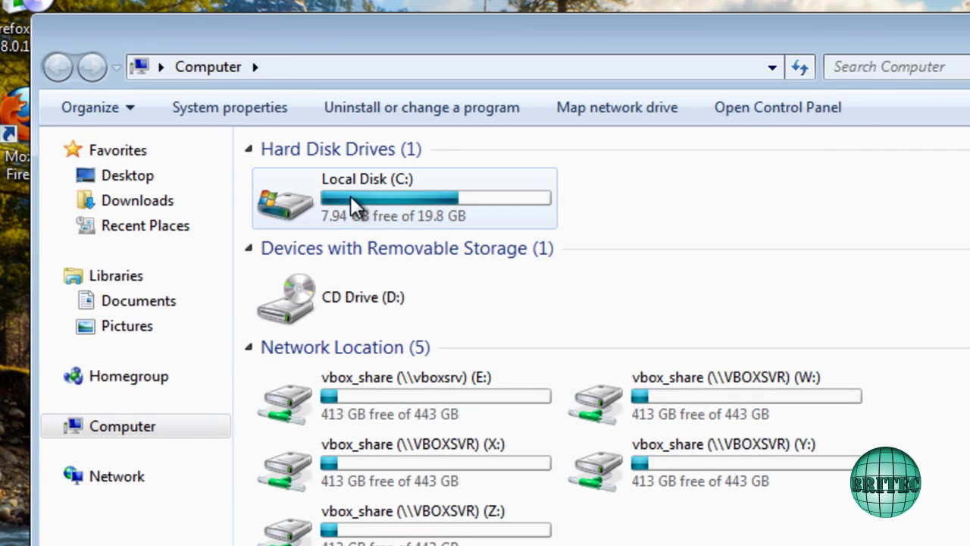
{"action": "double_click", "coordinate": [356, 196]}
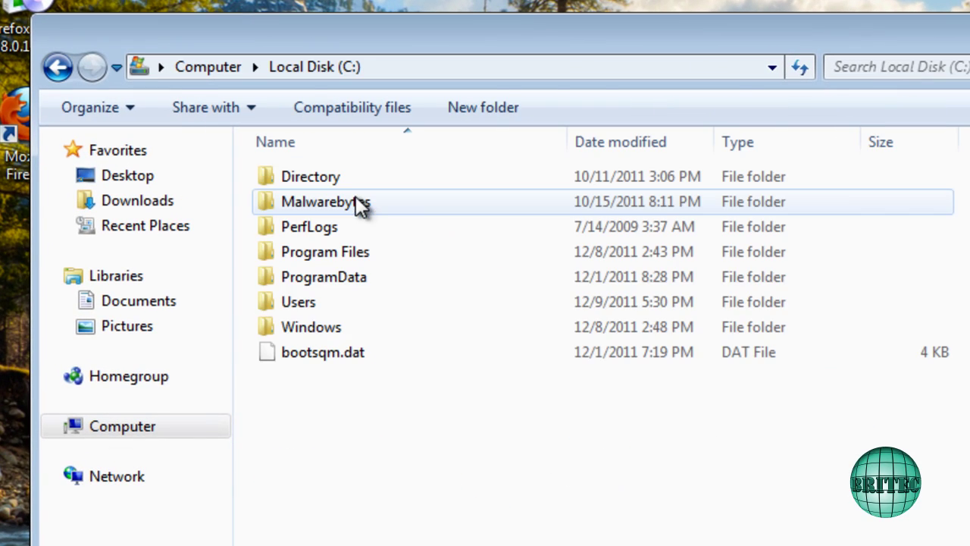
{"action": "double_click", "coordinate": [299, 307]}
{"action": "mouse_move", "coordinate": [291, 256]}
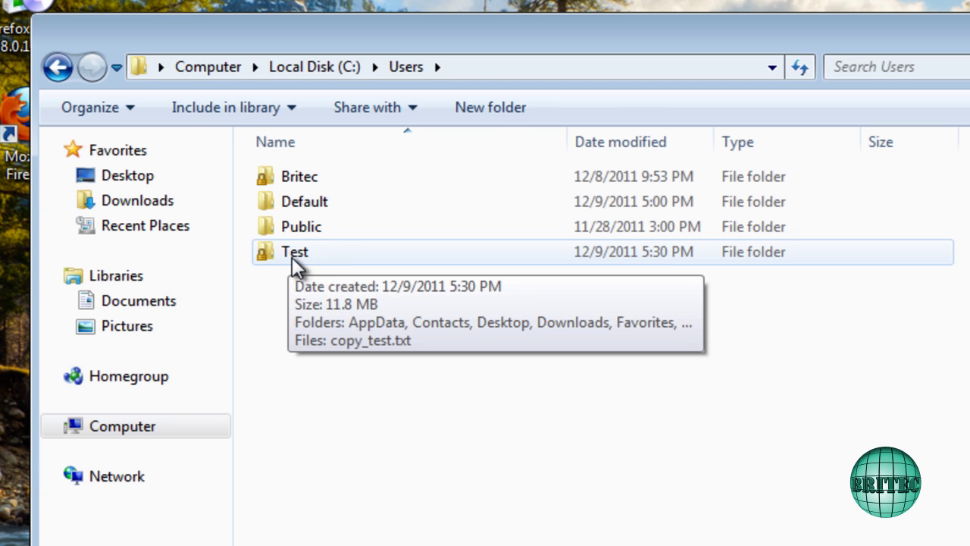
{"action": "double_click", "coordinate": [293, 258]}
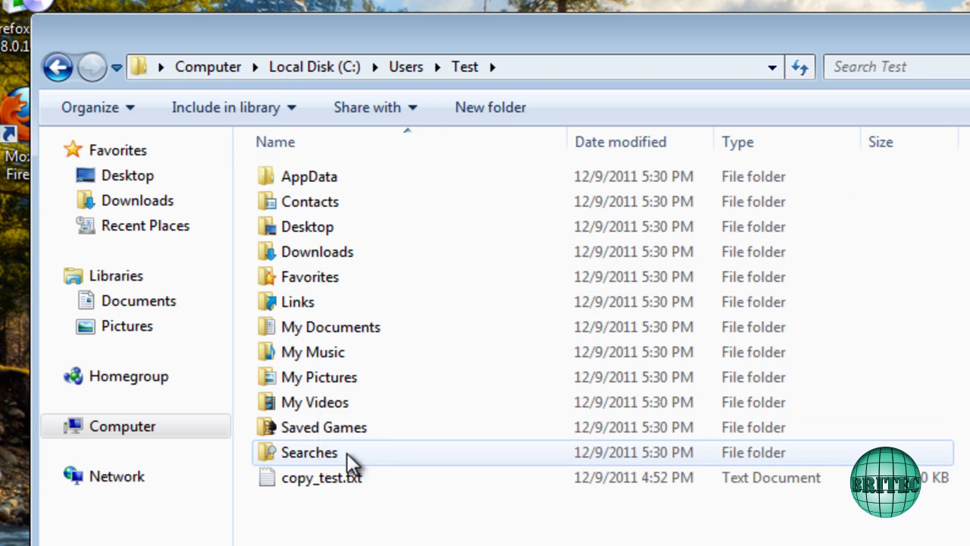
{"action": "left_click", "coordinate": [57, 67]}
{"action": "double_click", "coordinate": [303, 181]}
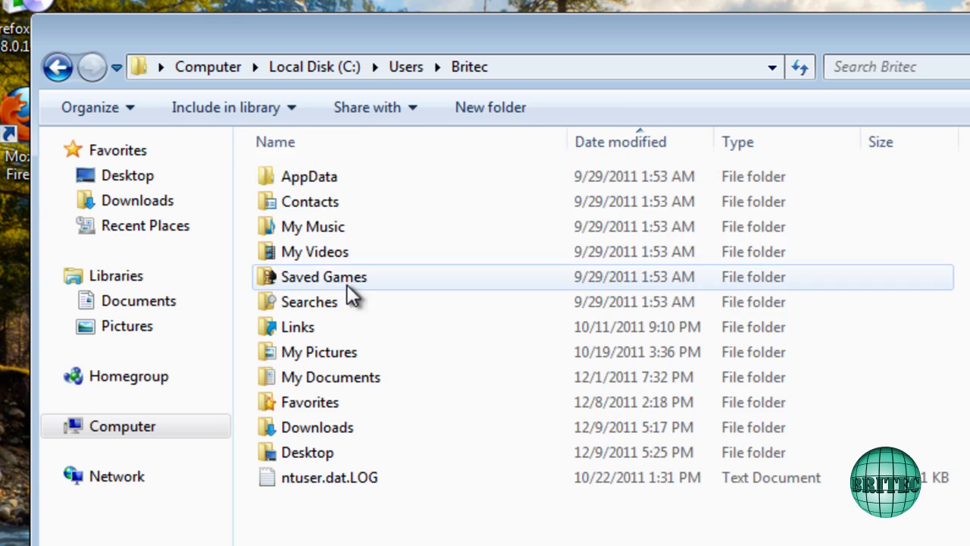
{"action": "left_click", "coordinate": [57, 68]}
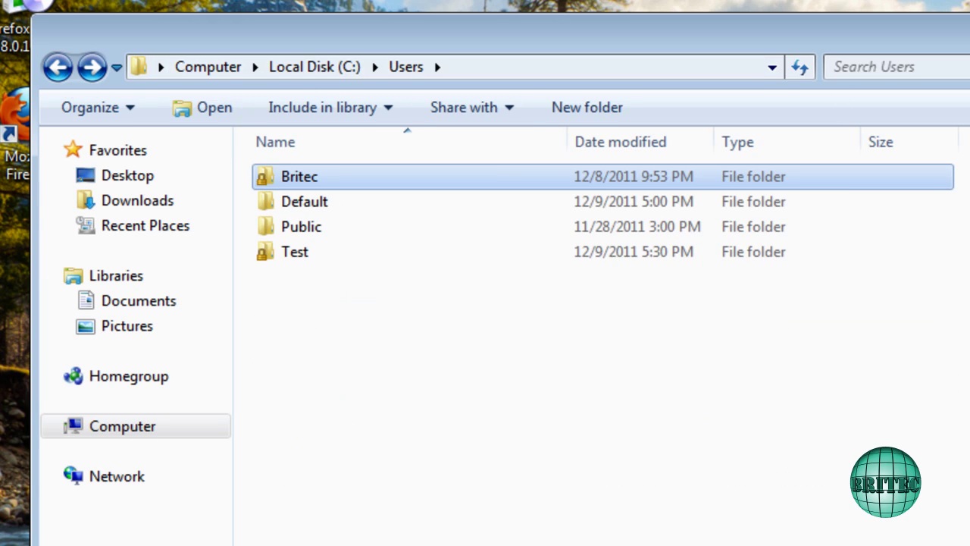
{"action": "key", "text": "alt+F4"}
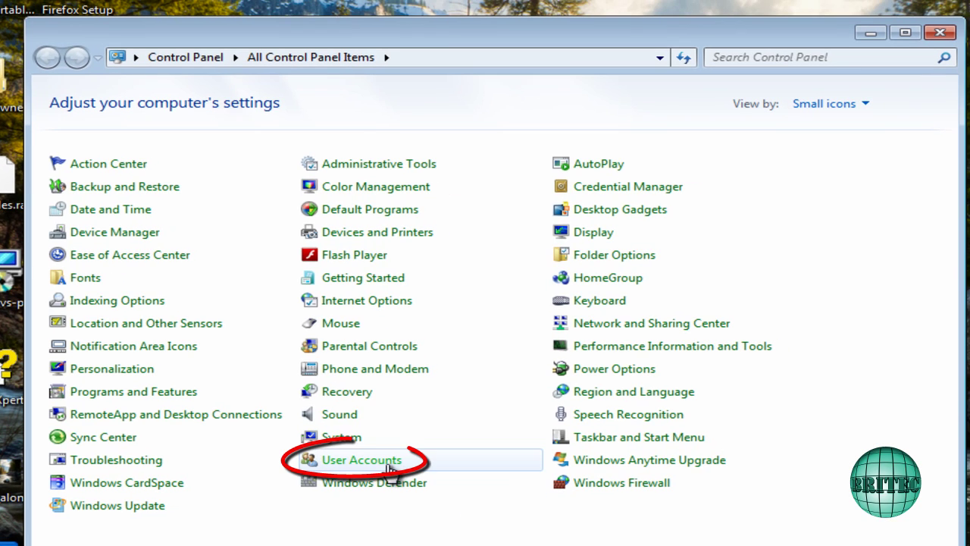
Reopen User Accounts, then run Windows Enabler.exe from its folder as administrator
{"action": "left_click", "coordinate": [373, 468]}
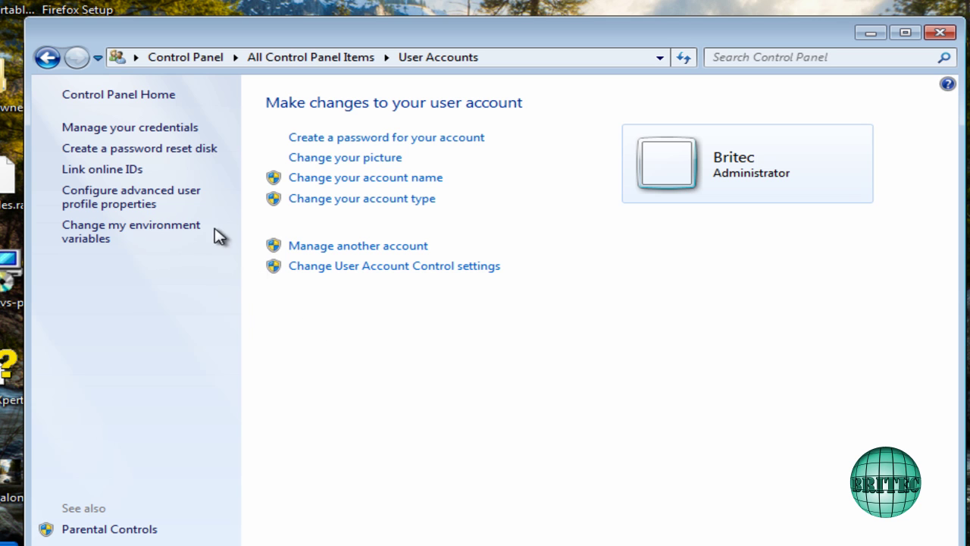
{"action": "left_click", "coordinate": [871, 33]}
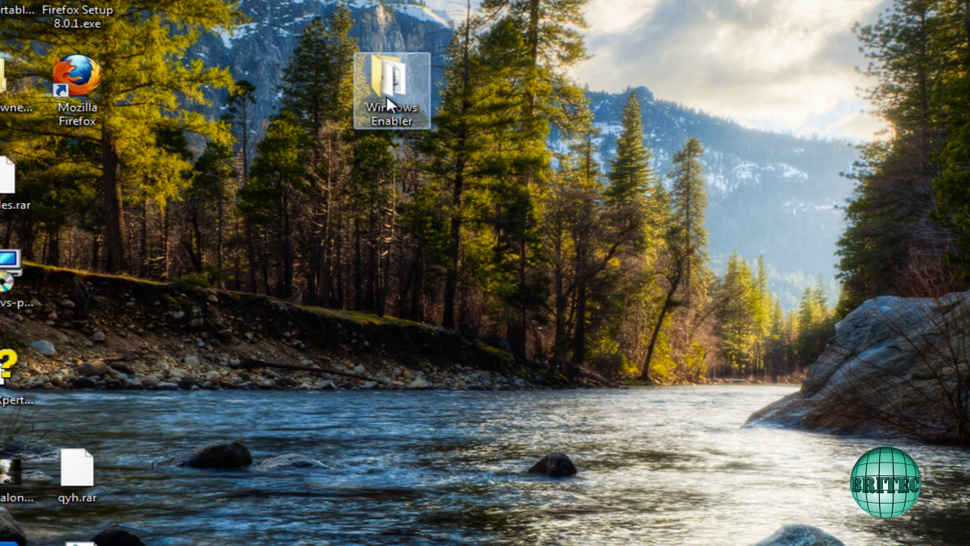
{"action": "double_click", "coordinate": [390, 85]}
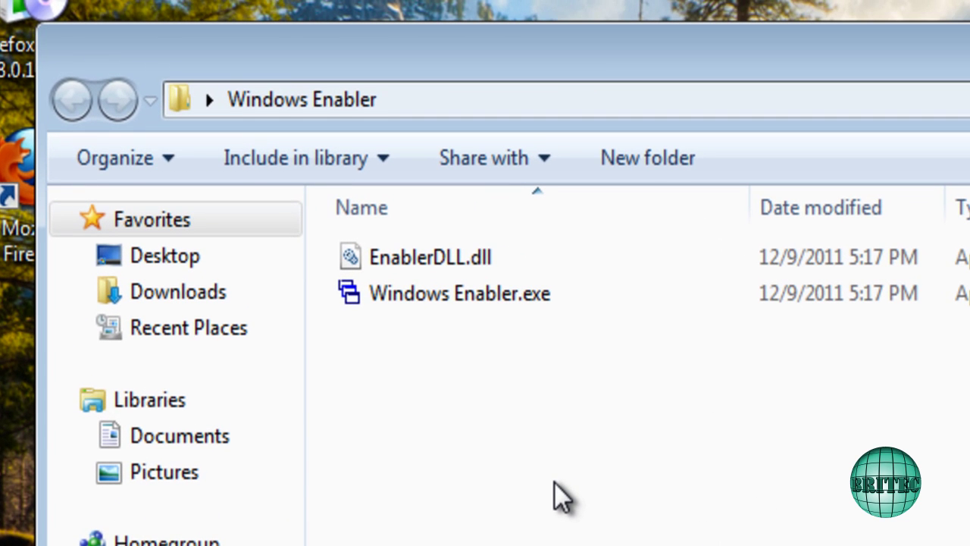
{"action": "right_click", "coordinate": [471, 304]}
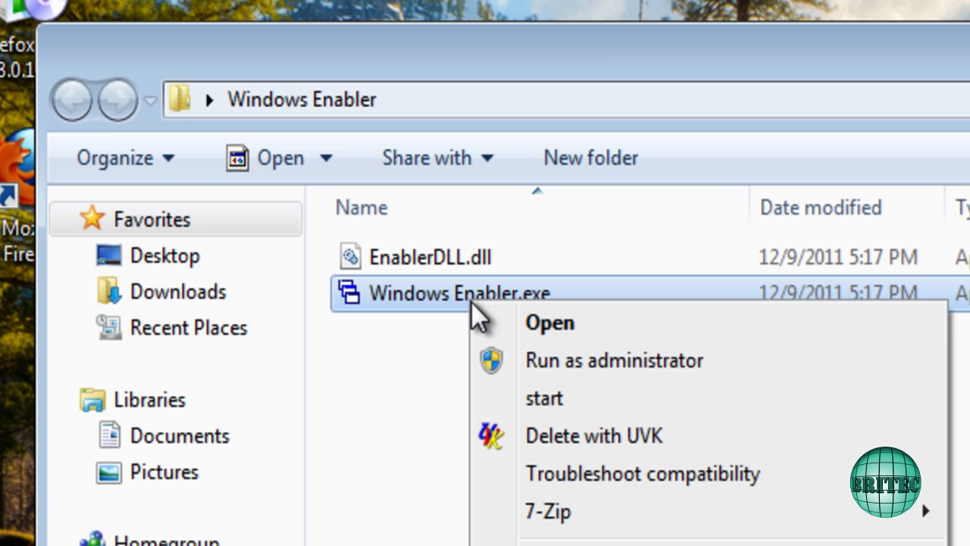
{"action": "left_click", "coordinate": [590, 367]}
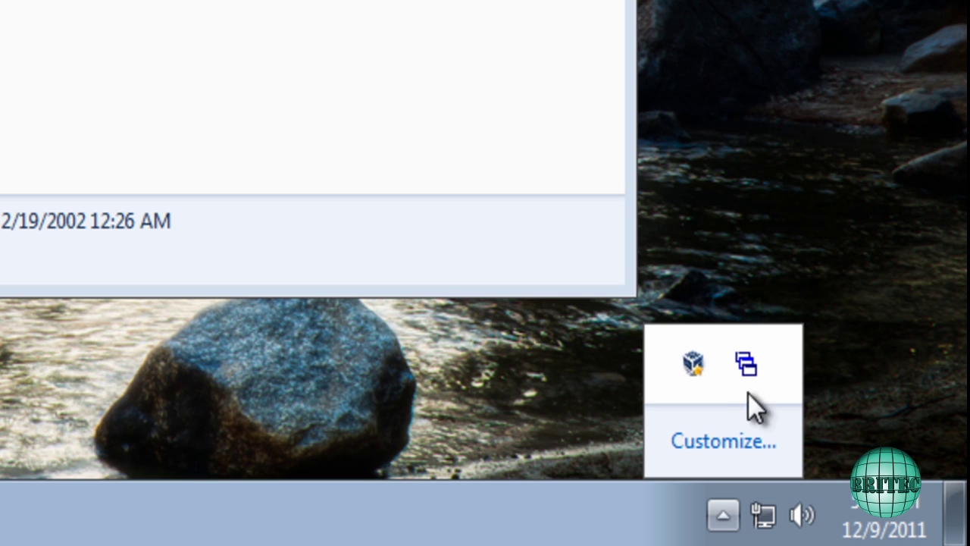
Keep the Windows Enabler tray icon always visible and switch the program on
{"action": "left_click_drag", "start_coordinate": [750, 358], "coordinate": [681, 534]}
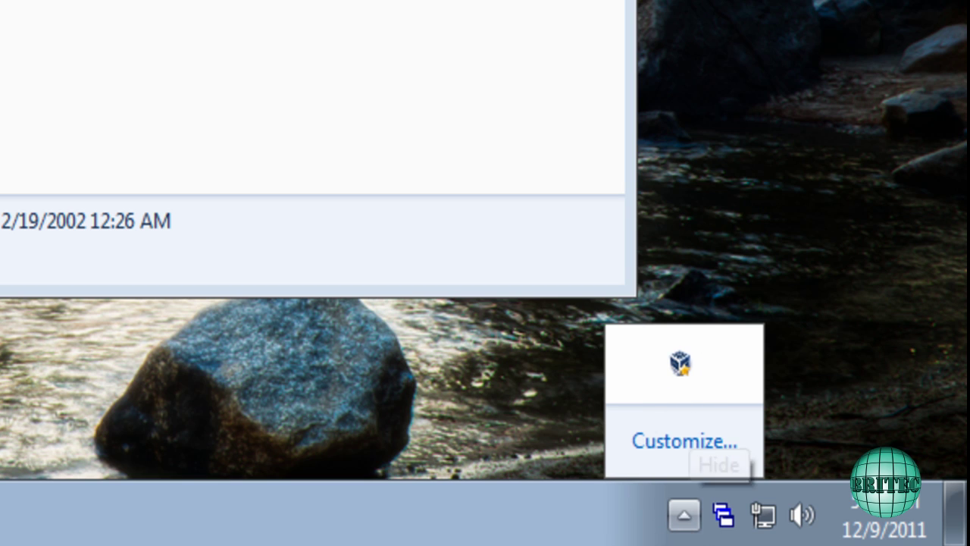
{"action": "left_click", "coordinate": [818, 228]}
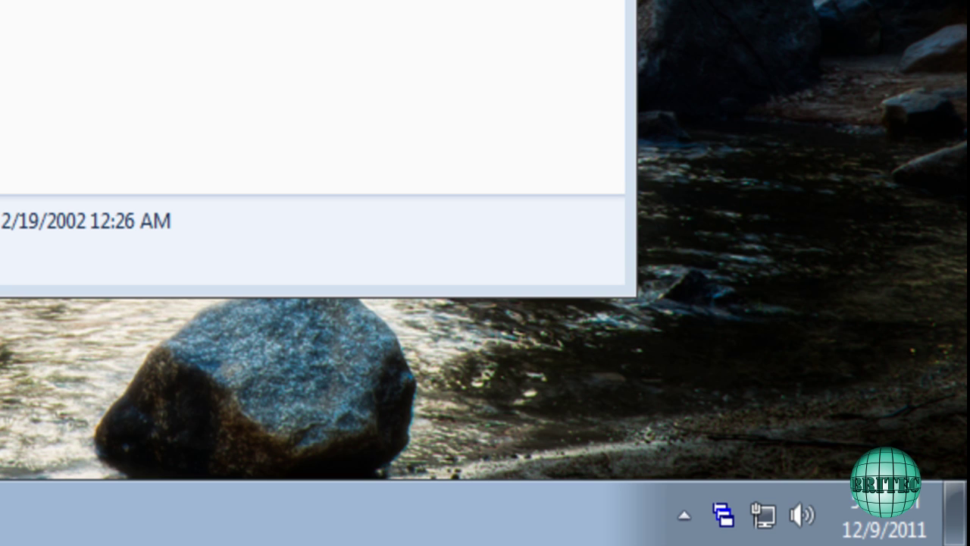
{"action": "key", "text": "alt+F4"}
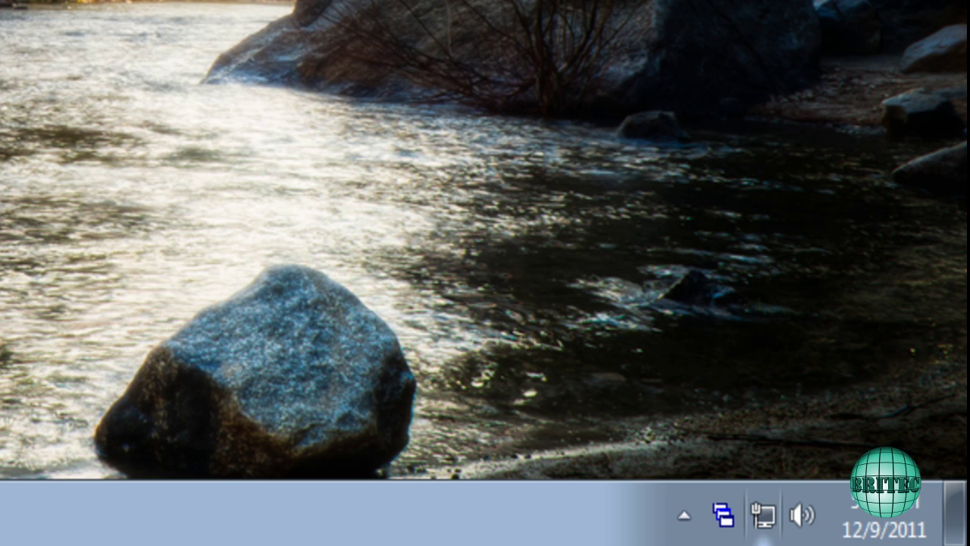
{"action": "double_click", "coordinate": [724, 523]}
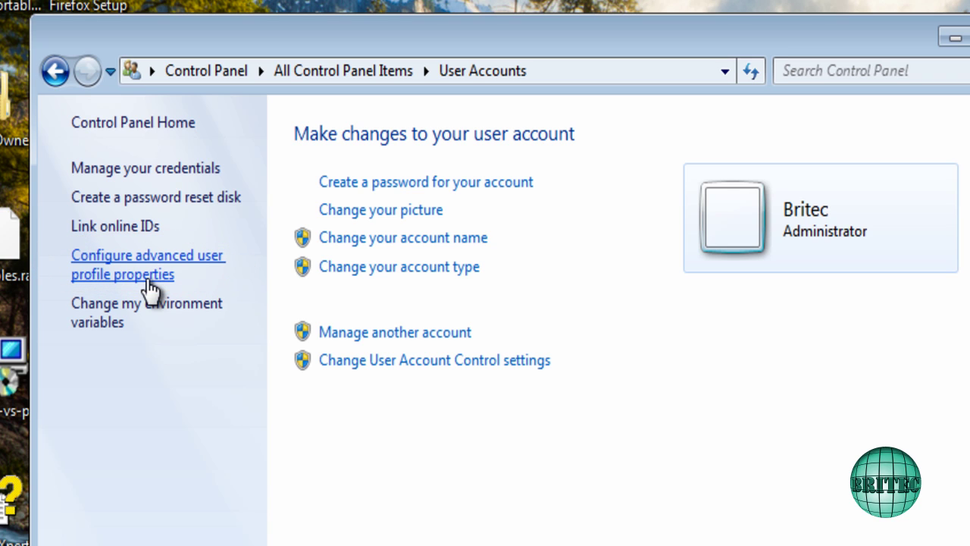
Open advanced user profile properties and select the Britec-PC\Britec profile in User Profiles
{"action": "left_click", "coordinate": [150, 286]}
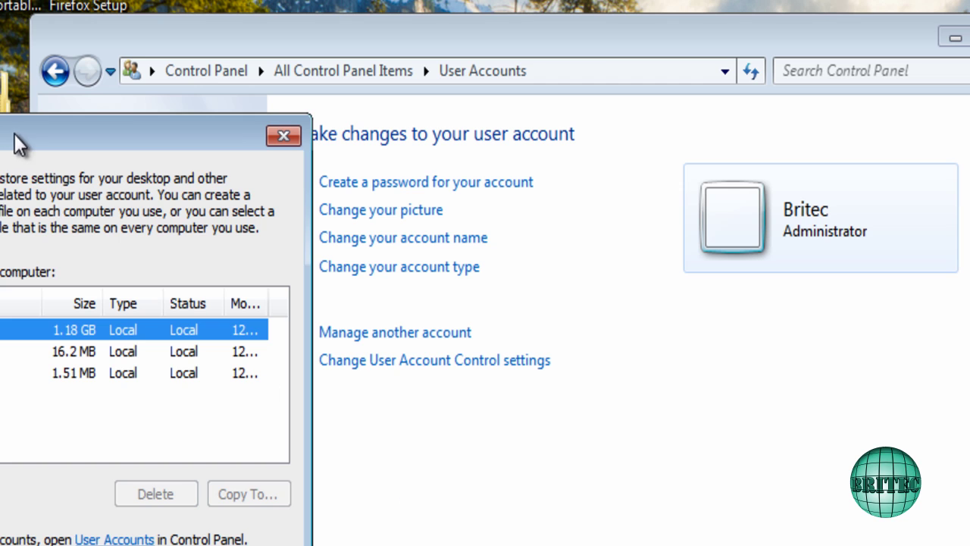
{"action": "left_click_drag", "start_coordinate": [19, 143], "coordinate": [445, 144]}
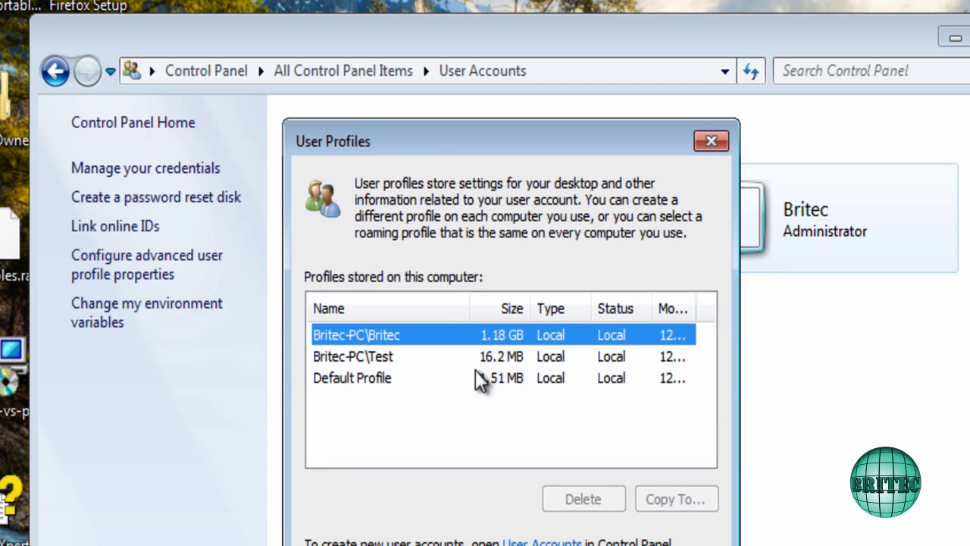
{"action": "left_click", "coordinate": [372, 355]}
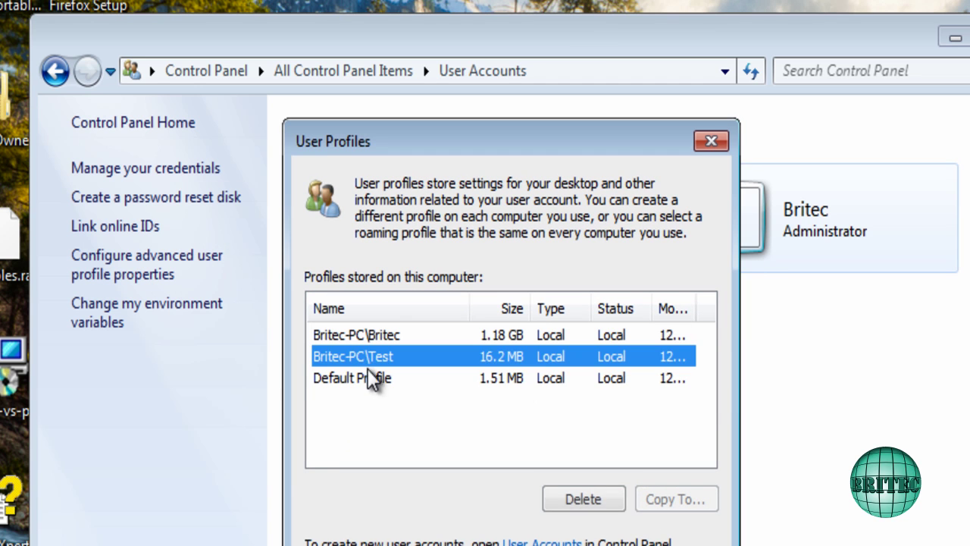
{"action": "left_click", "coordinate": [366, 377]}
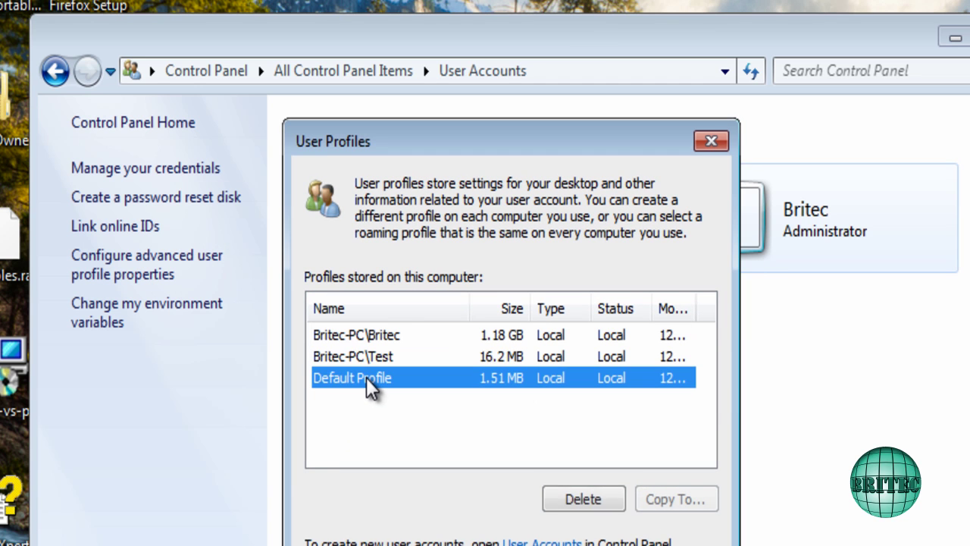
{"action": "left_click", "coordinate": [370, 337]}
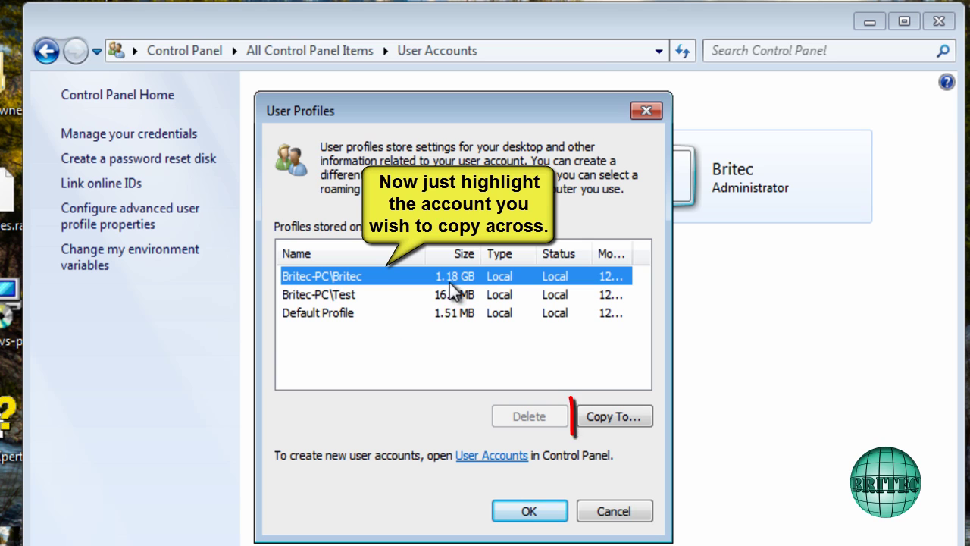
Copy the Britec profile to C:\Users\Test, confirming the overwrite of the existing folder
{"action": "left_click", "coordinate": [616, 417]}
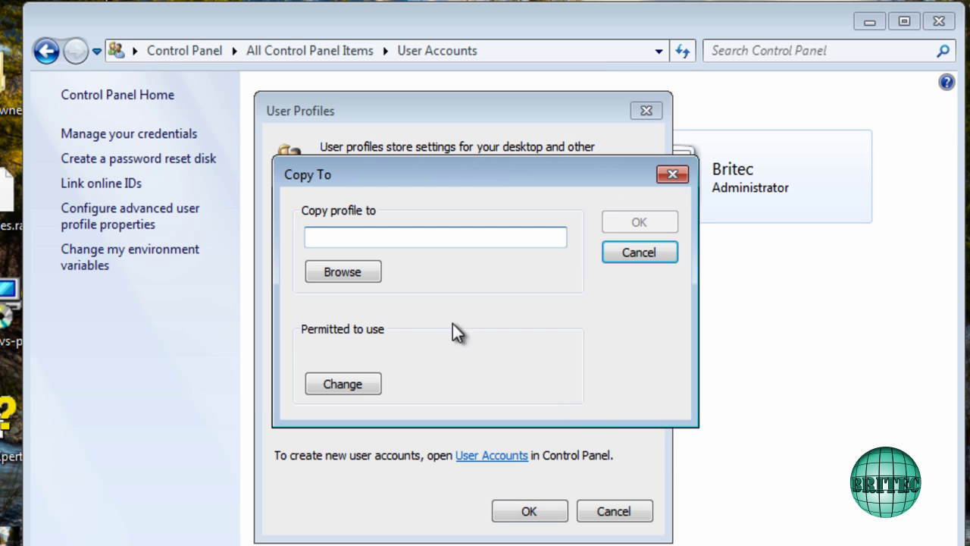
{"action": "mouse_move", "coordinate": [384, 179]}
{"action": "left_mouse_down"}
{"action": "mouse_move", "coordinate": [330, 190]}
{"action": "mouse_move", "coordinate": [343, 191]}
{"action": "left_mouse_up"}
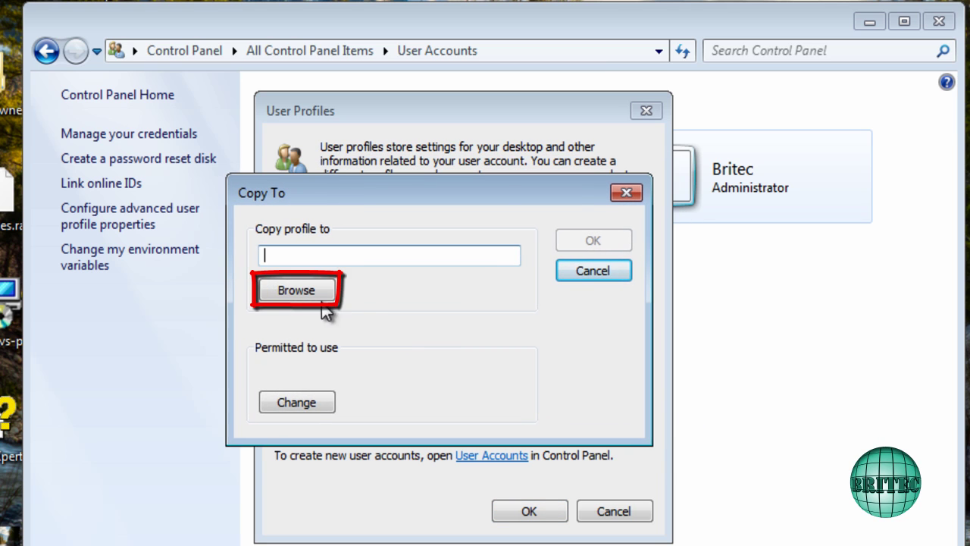
{"action": "left_click", "coordinate": [297, 289]}
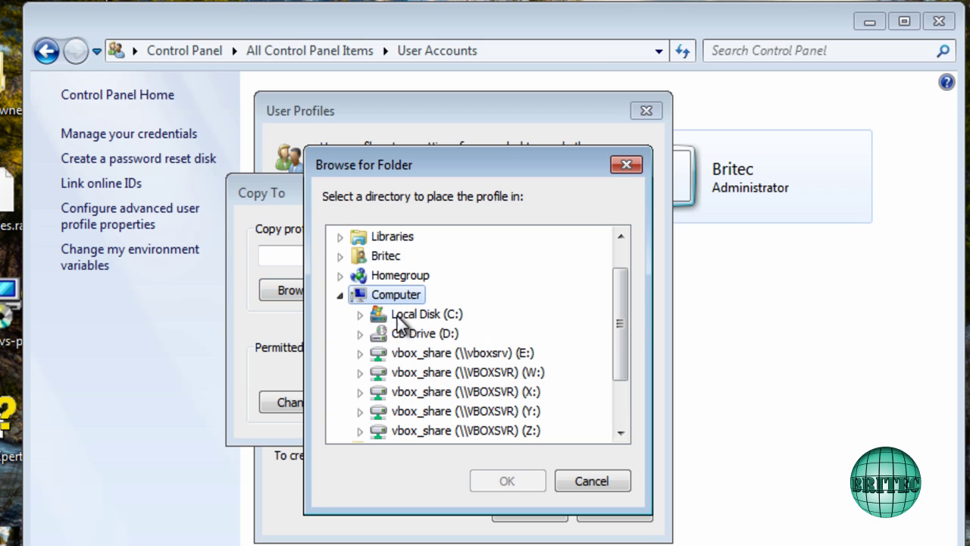
{"action": "double_click", "coordinate": [397, 315]}
{"action": "scroll", "coordinate": [618, 311], "scroll_direction": "down", "scroll_amount": 1}
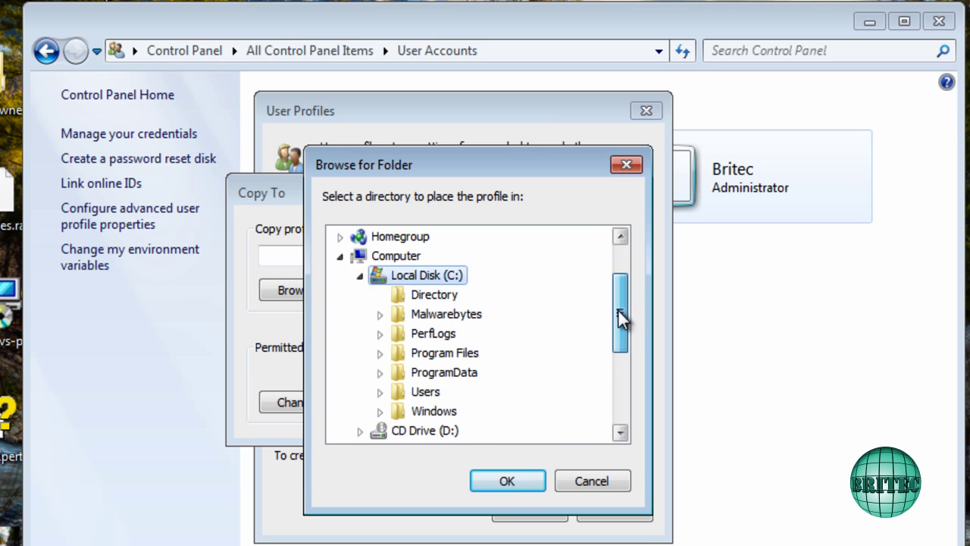
{"action": "left_click", "coordinate": [380, 354]}
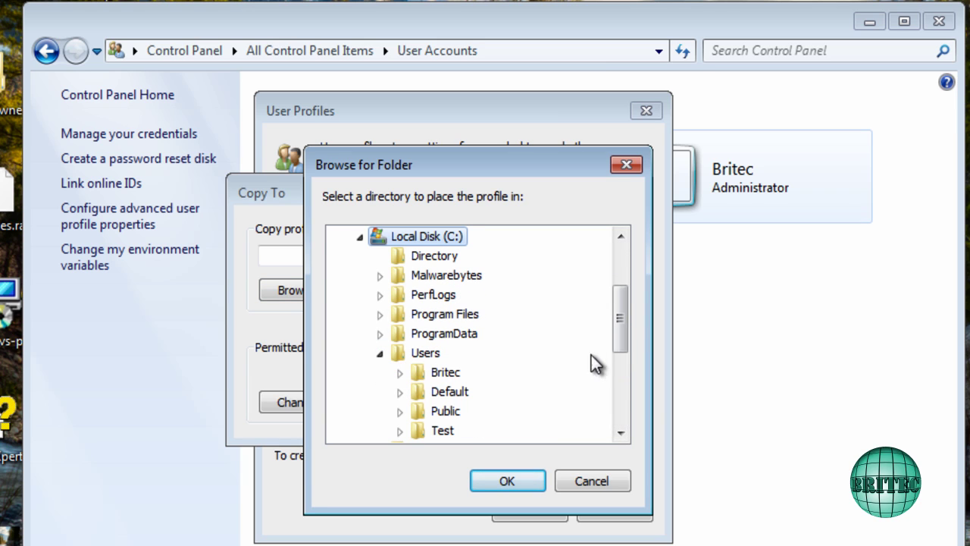
{"action": "left_click_drag", "start_coordinate": [619, 322], "coordinate": [619, 348]}
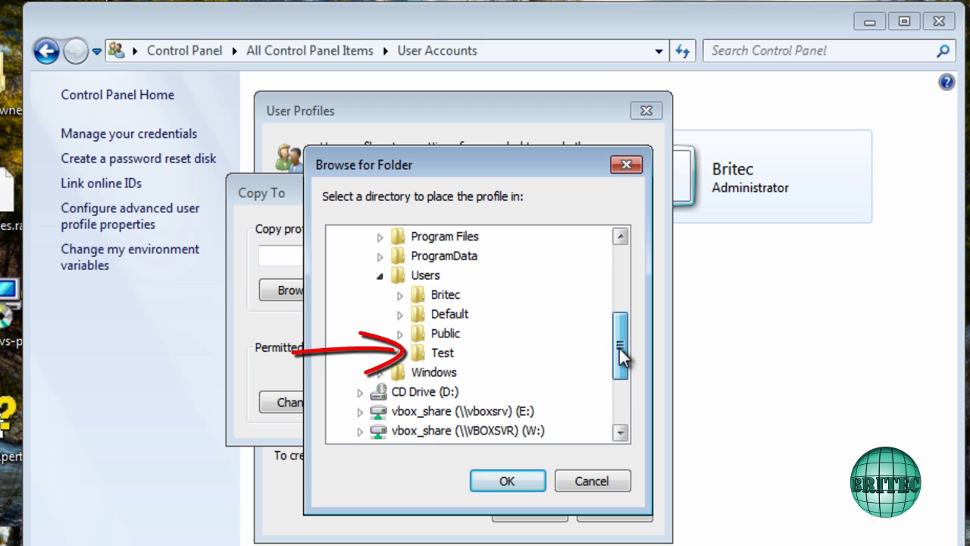
{"action": "left_click", "coordinate": [441, 353]}
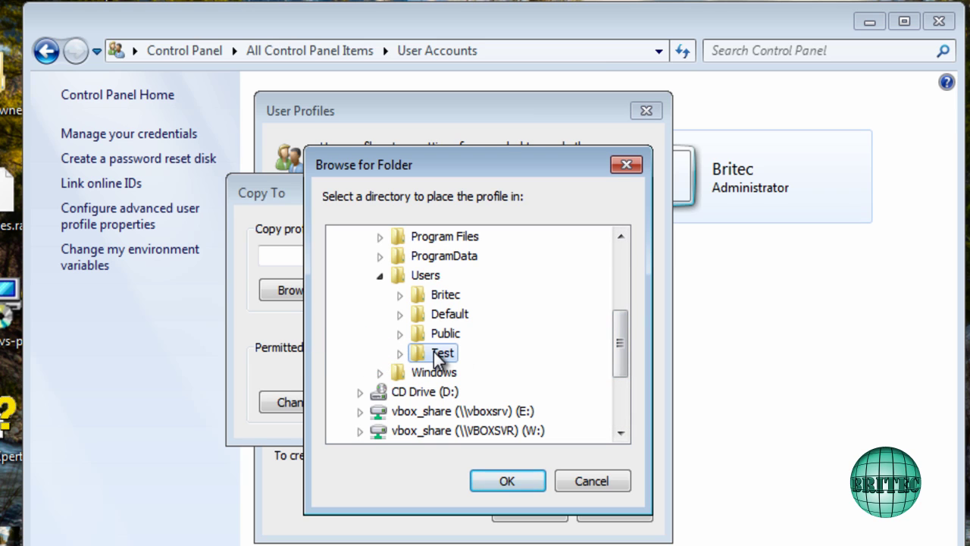
{"action": "left_click", "coordinate": [510, 479]}
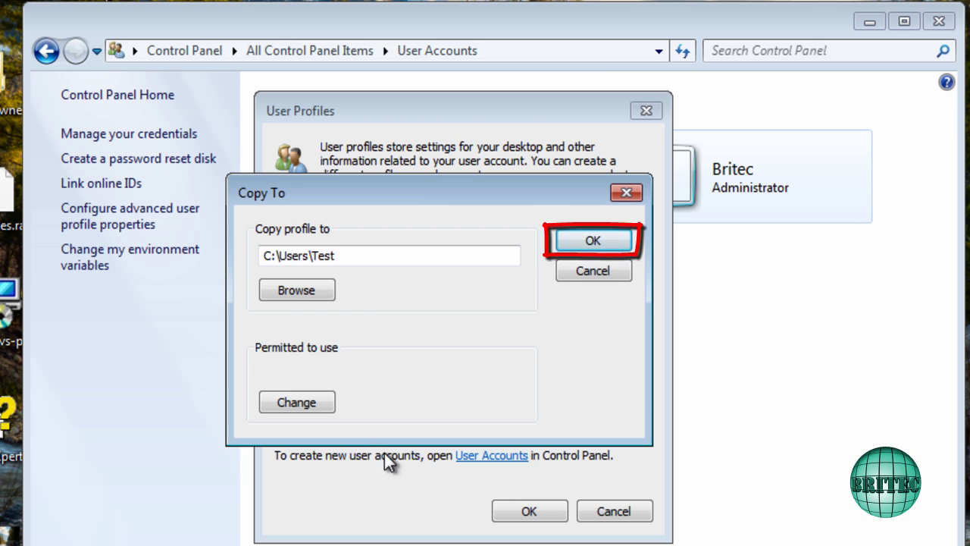
{"action": "left_click", "coordinate": [599, 240]}
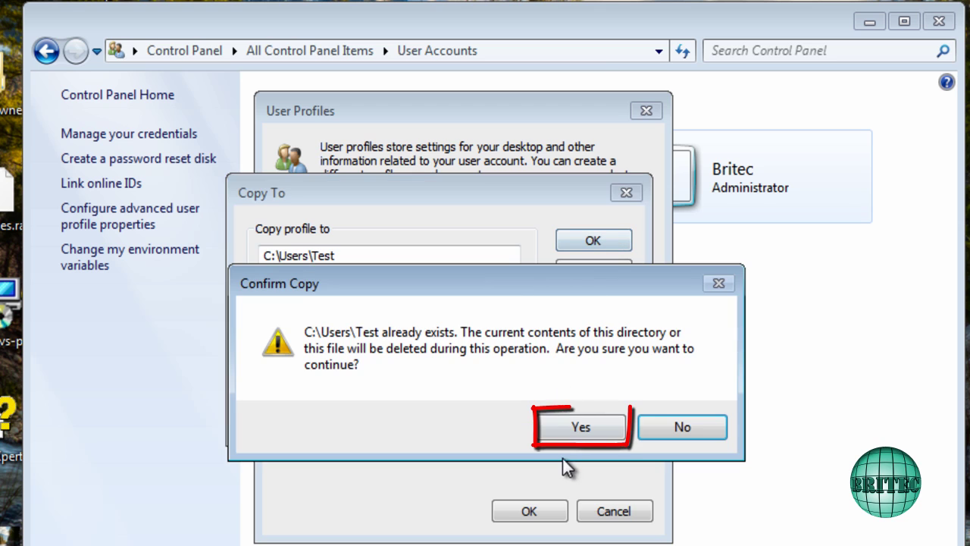
{"action": "left_click", "coordinate": [580, 427]}
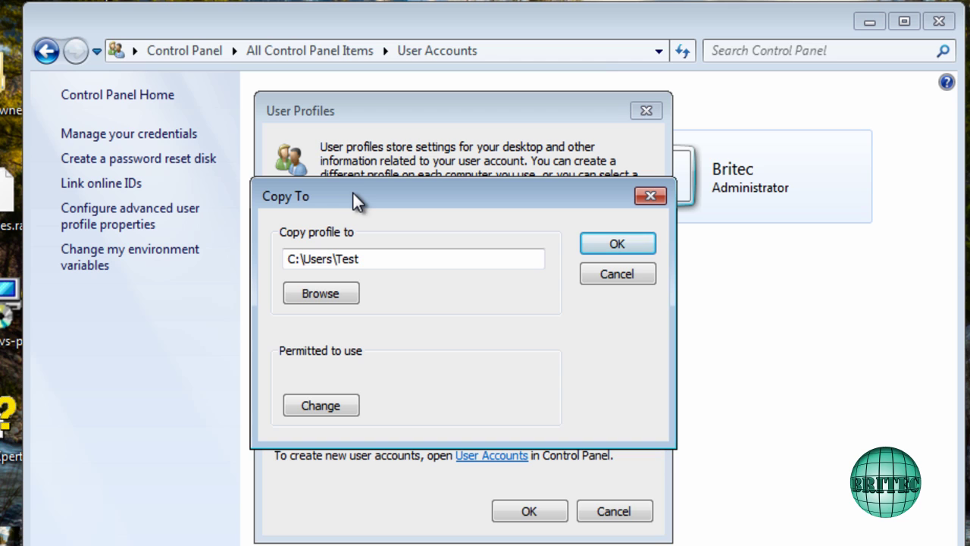
Close the Copy To and User Profiles dialogs, then switch Windows Enabler off
{"action": "left_click", "coordinate": [651, 197]}
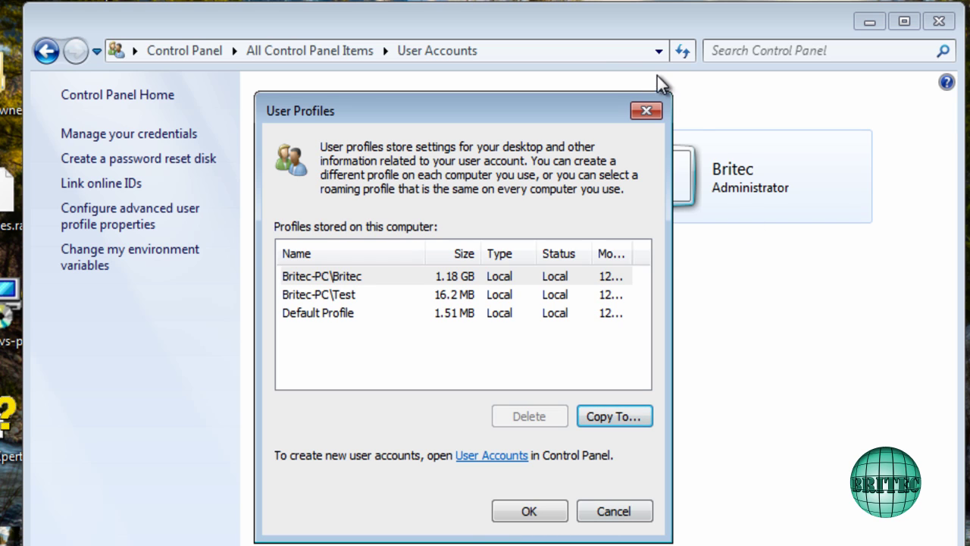
{"action": "left_click", "coordinate": [536, 518]}
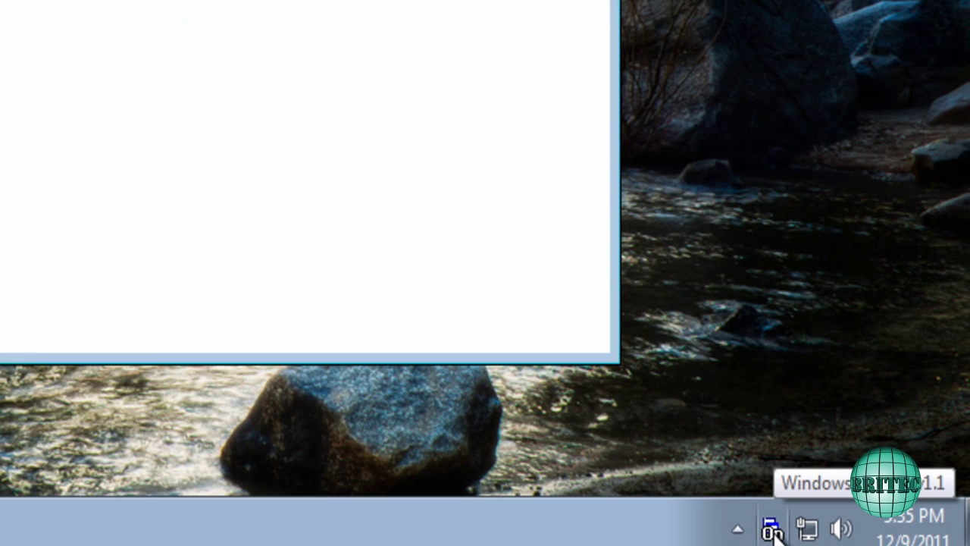
{"action": "left_click", "coordinate": [773, 534]}
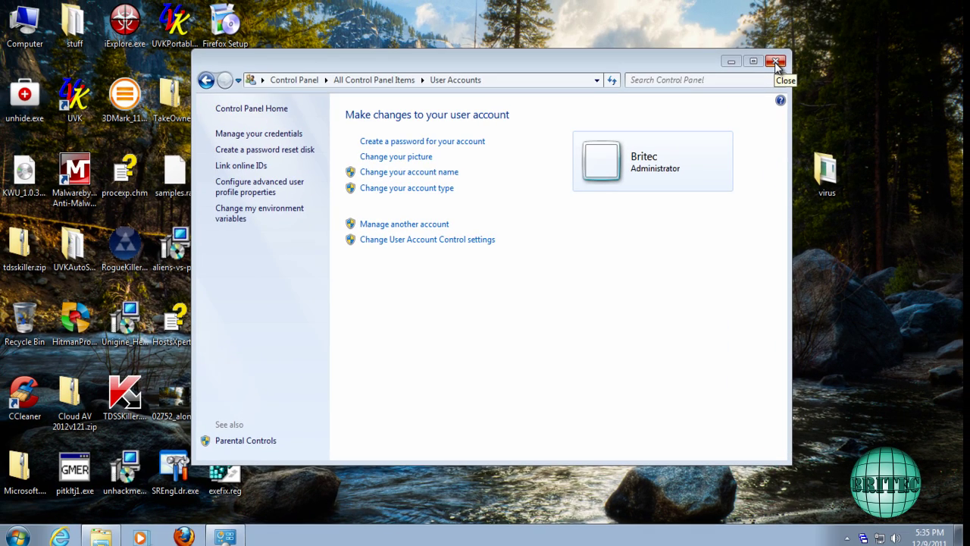
Close User Accounts and check the Desktop and Downloads folders in C:\Users\Test
{"action": "left_click", "coordinate": [775, 61]}
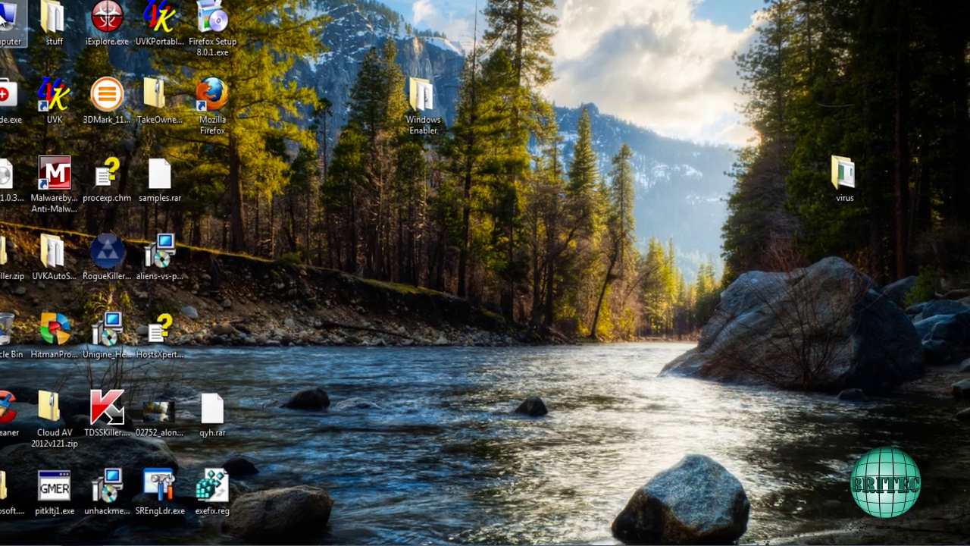
{"action": "double_click", "coordinate": [9, 19]}
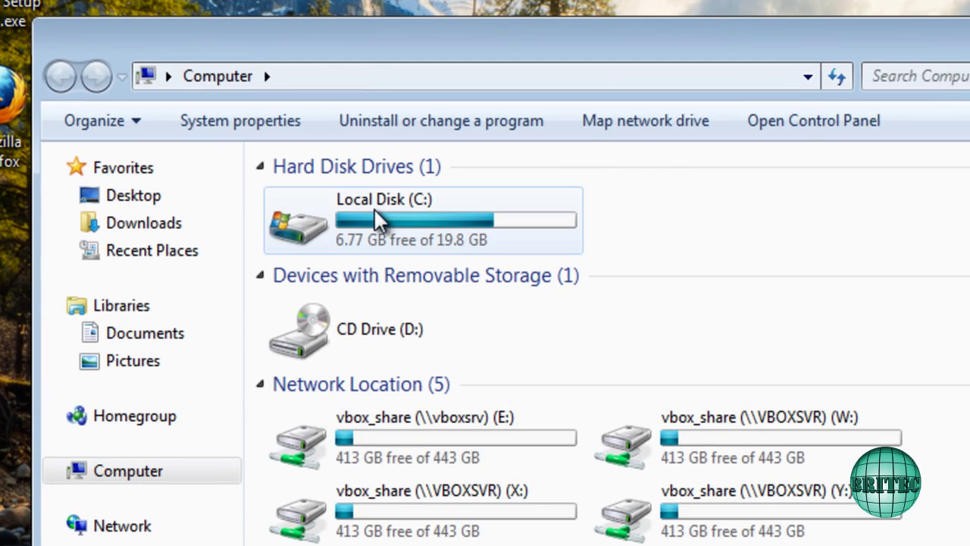
{"action": "double_click", "coordinate": [374, 209]}
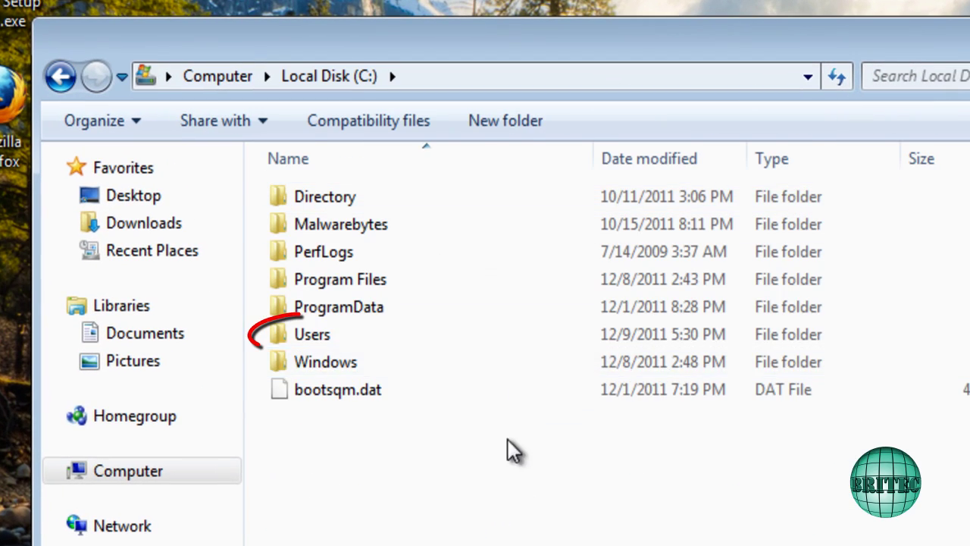
{"action": "double_click", "coordinate": [321, 339]}
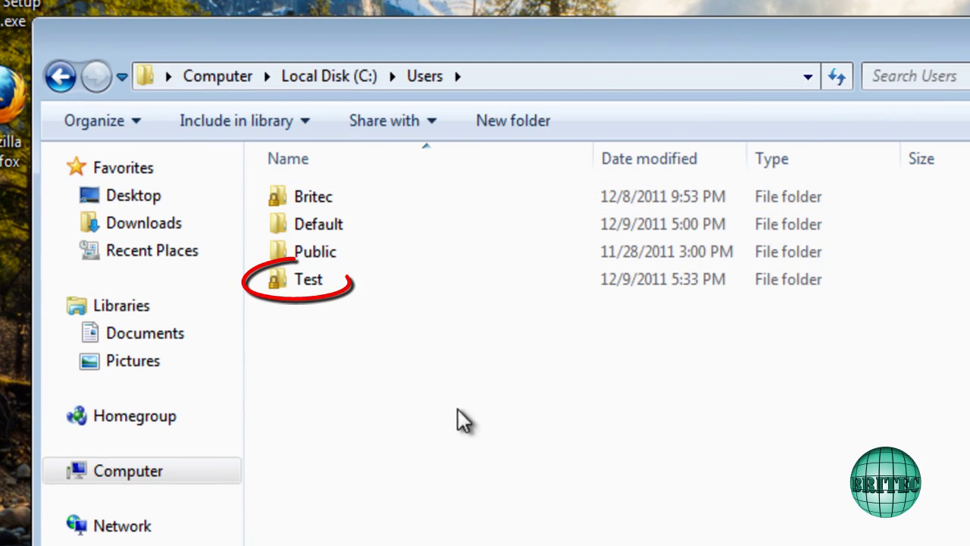
{"action": "double_click", "coordinate": [303, 287]}
{"action": "double_click", "coordinate": [343, 254]}
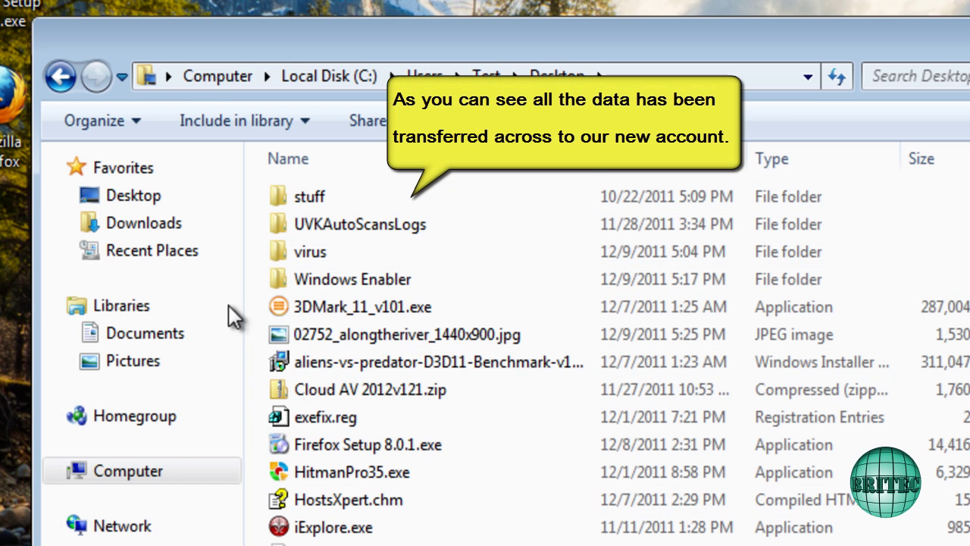
{"action": "left_click", "coordinate": [64, 75]}
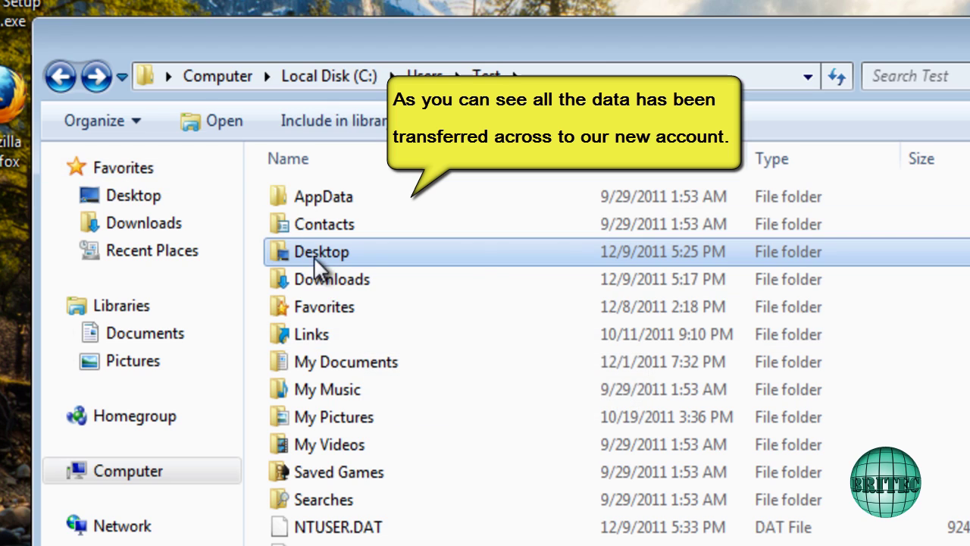
{"action": "double_click", "coordinate": [323, 280]}
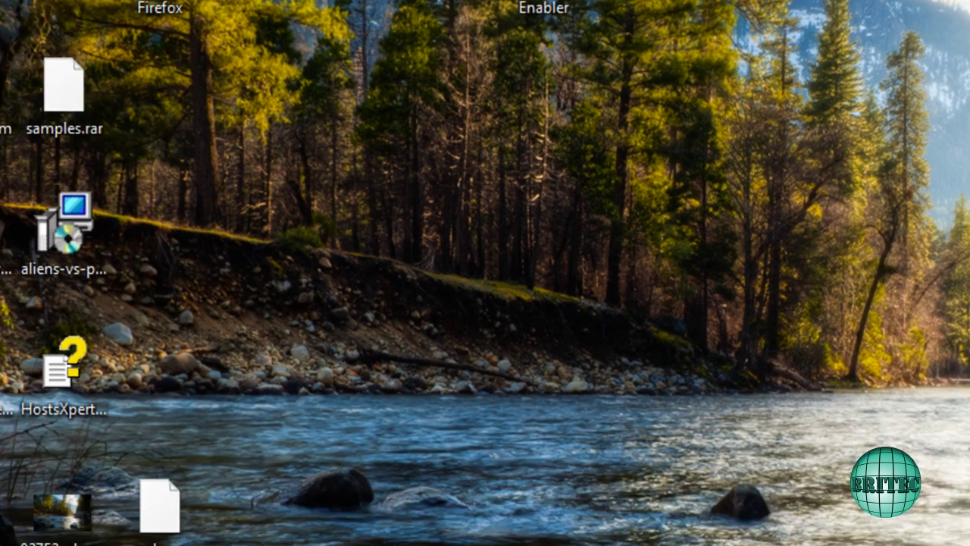
Log off the Britec session and choose the Test account tile at logon
{"action": "left_click", "coordinate": [34, 522]}
{"action": "left_click", "coordinate": [448, 454]}
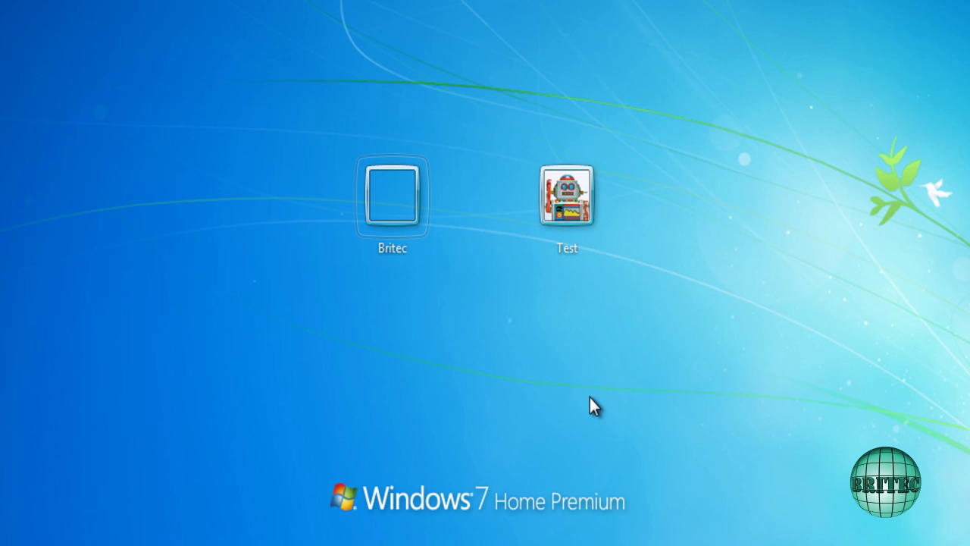
{"action": "left_click", "coordinate": [561, 193]}
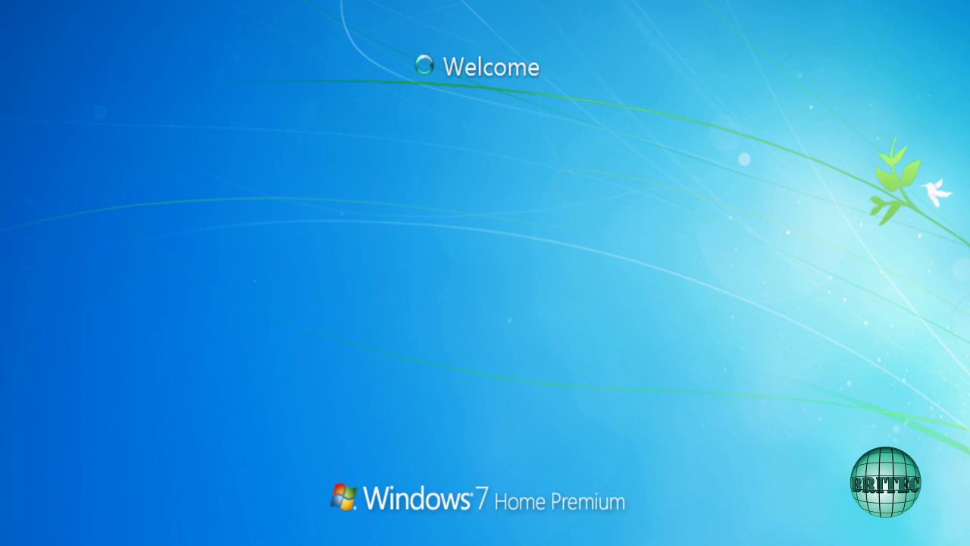